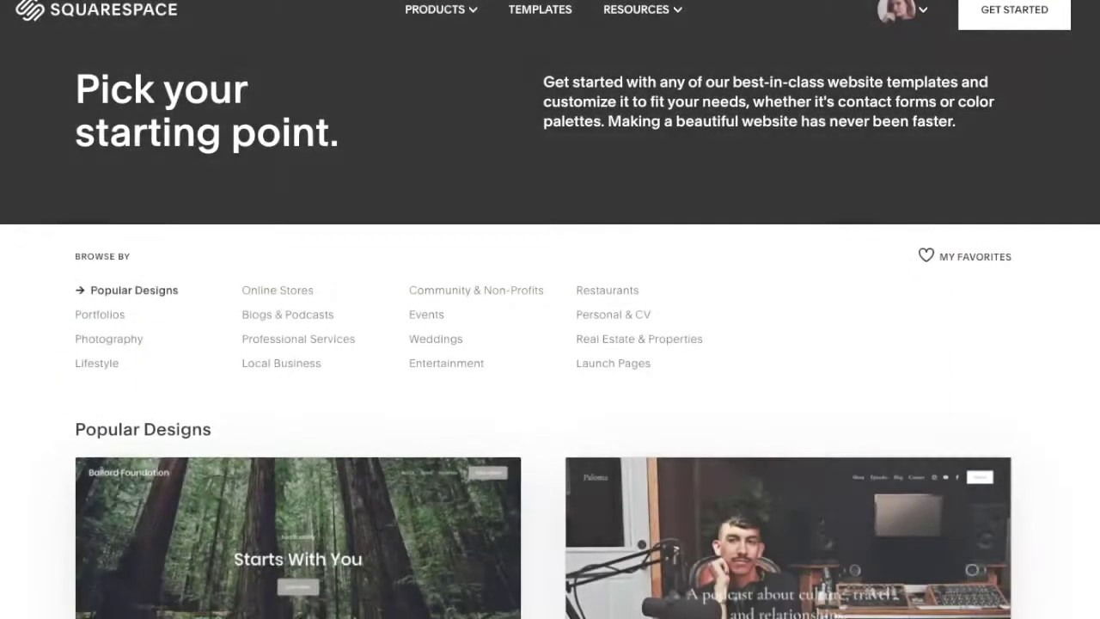
# Browse the website templates under Popular Designs.
pyautogui.scroll(-3, 550, 310)
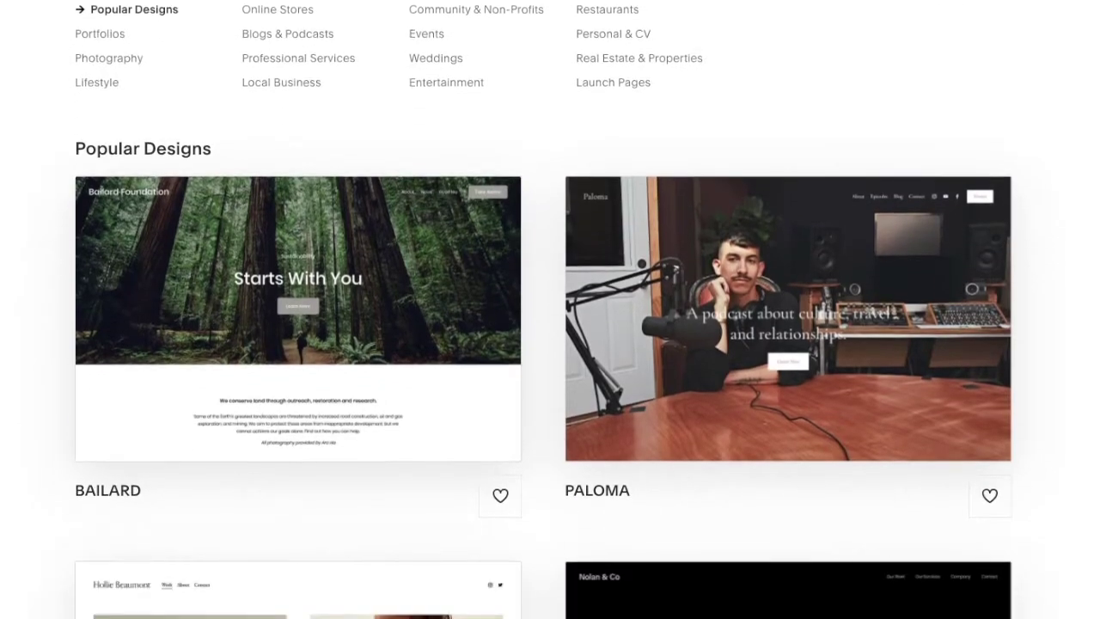
pyautogui.scroll(-1, 549, 309)
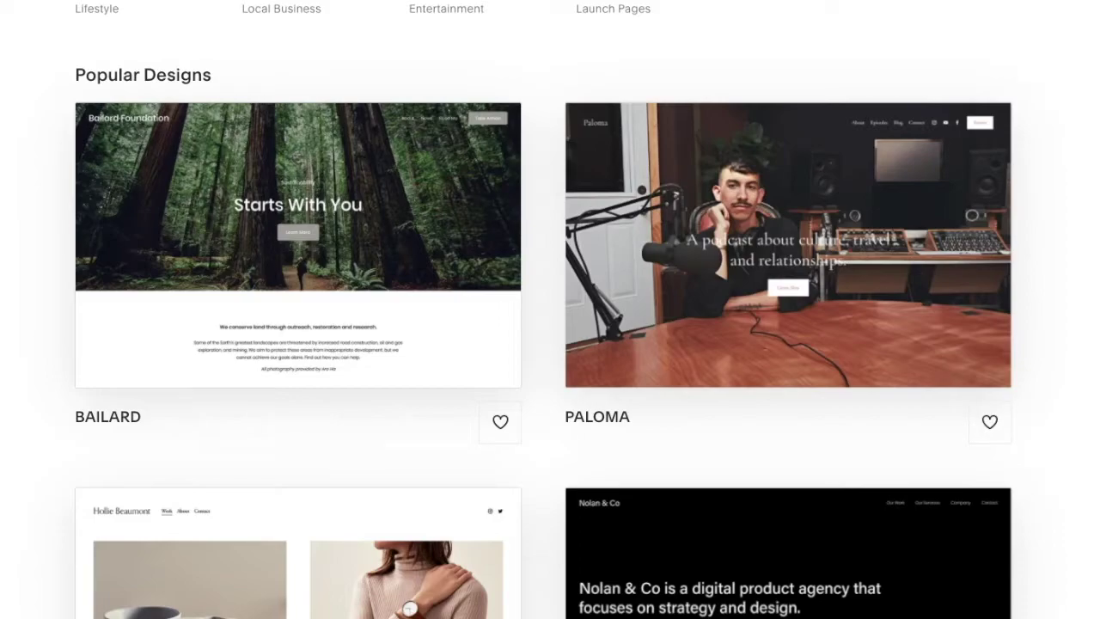
pyautogui.scroll(-5, 550, 309)
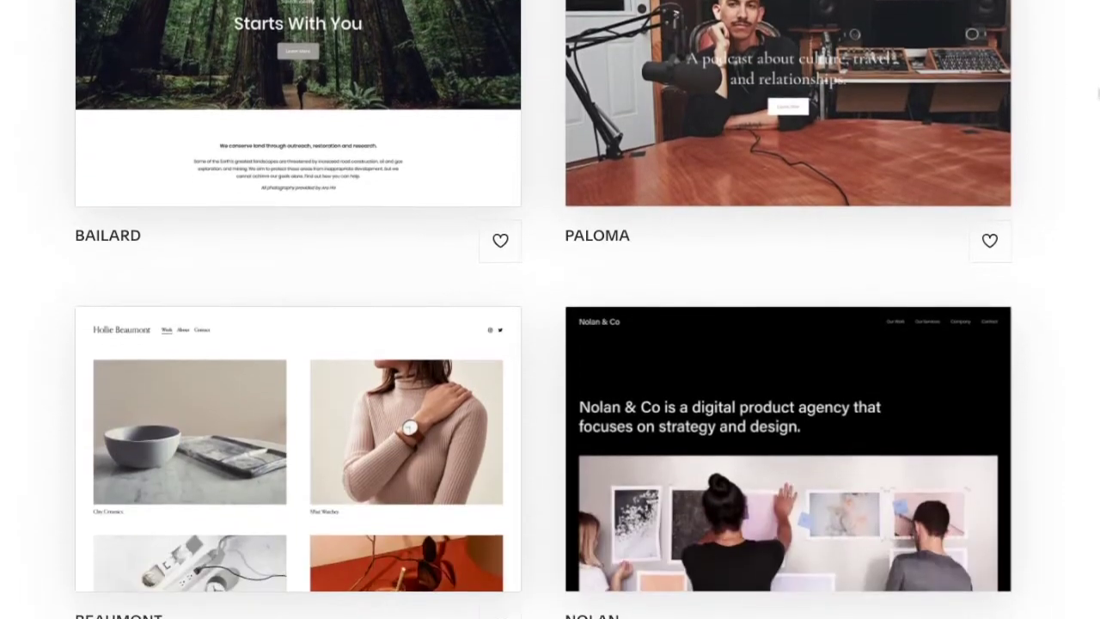
pyautogui.scroll(-5, 549, 309)
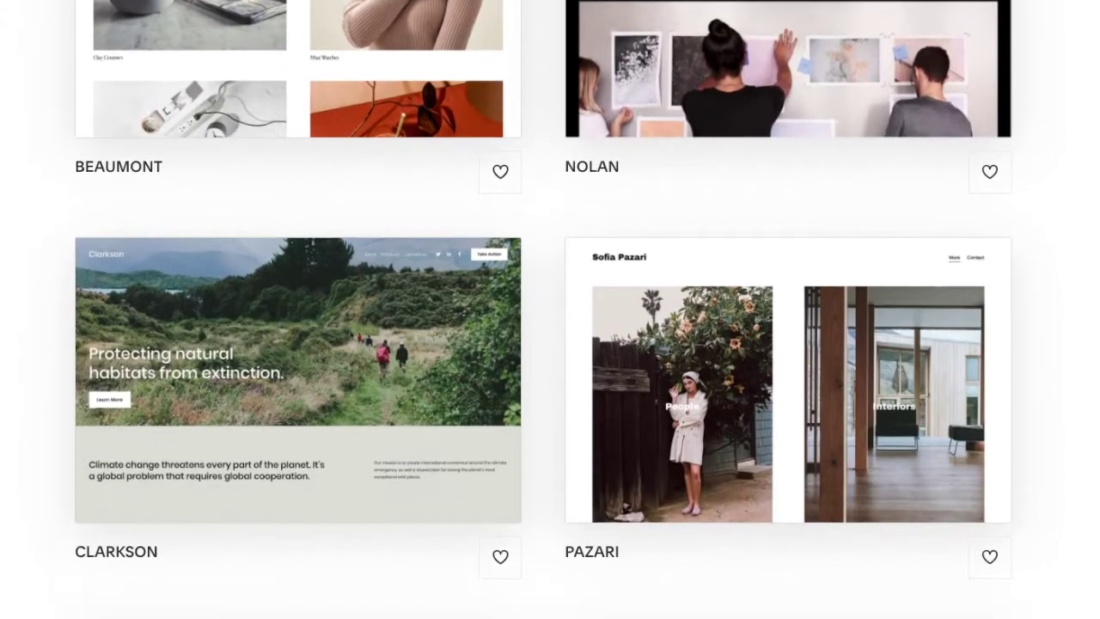
pyautogui.scroll(-5, 550, 309)
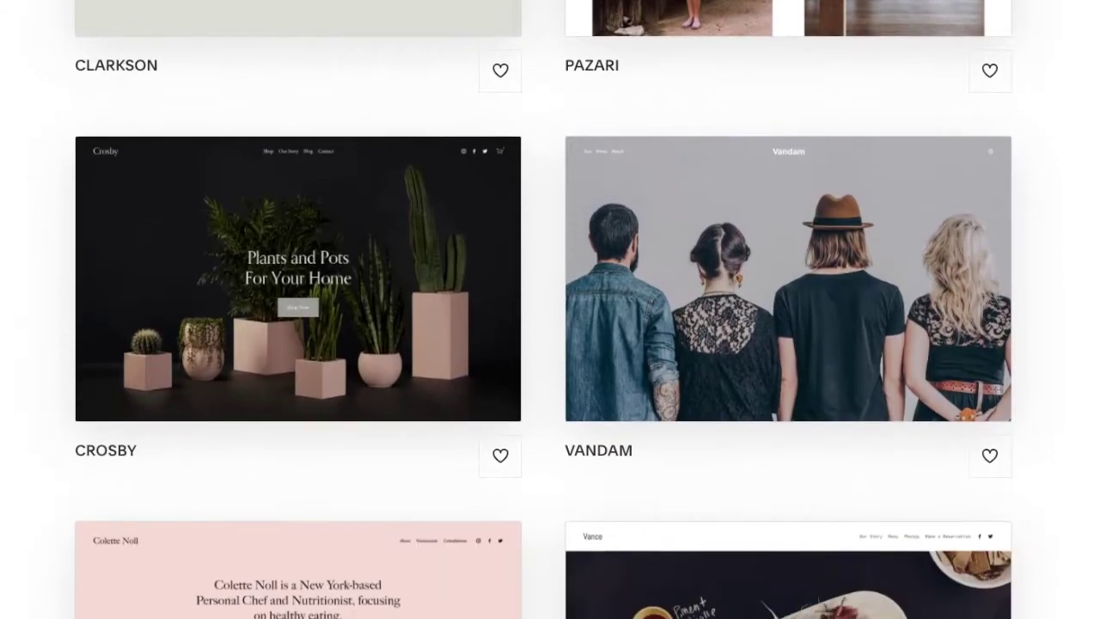
pyautogui.scroll(-1, 549, 309)
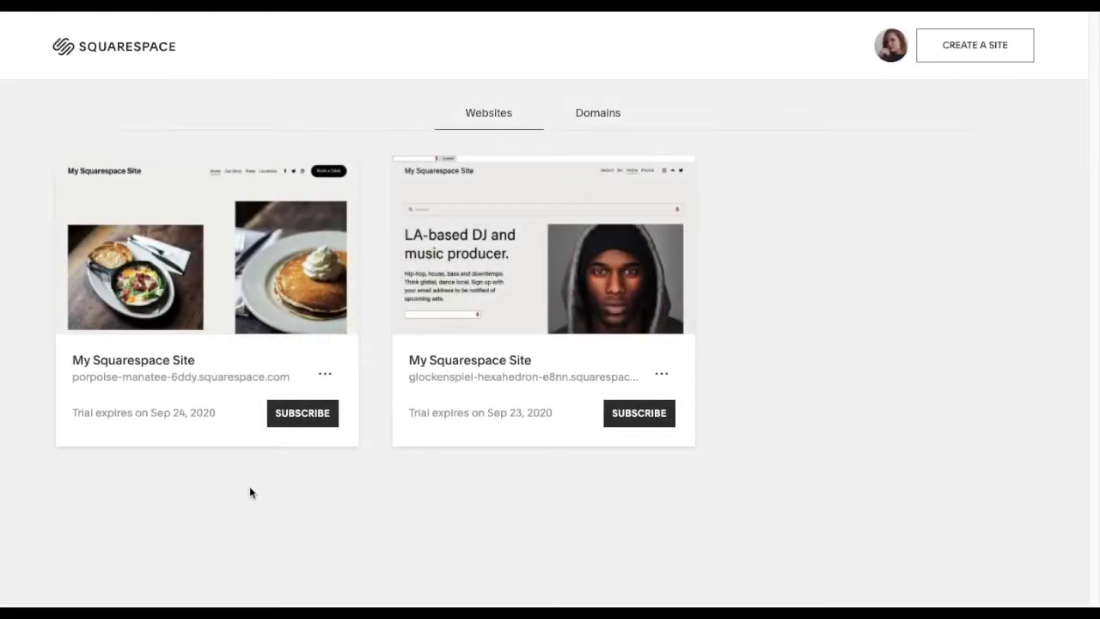
# Open the restaurant site in Squarespace and start editing its Home page.
pyautogui.moveTo(215, 249)
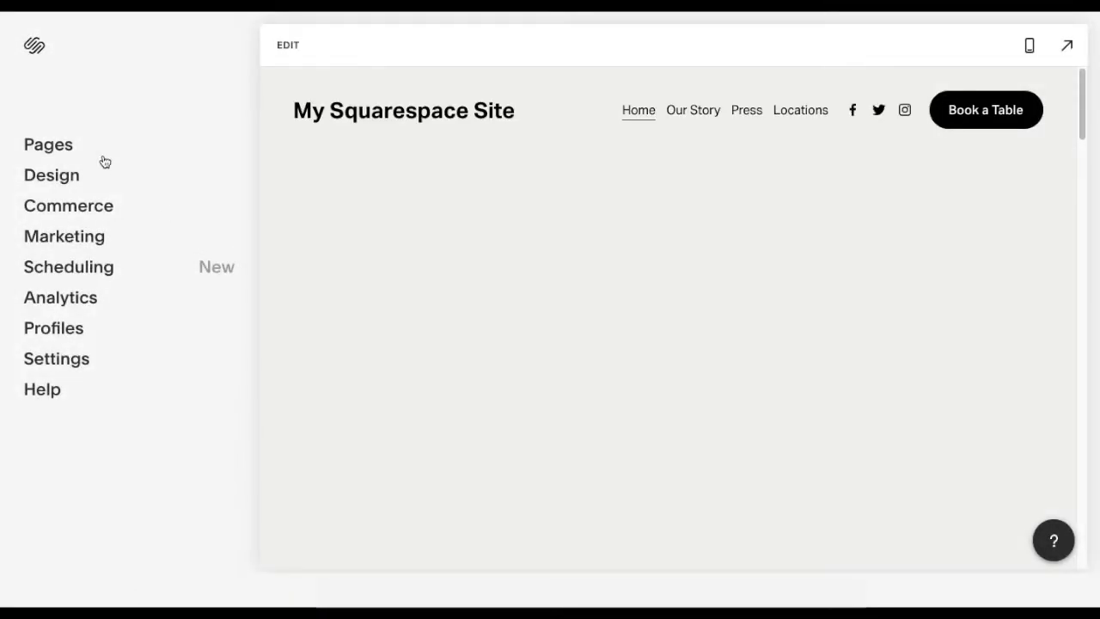
pyautogui.click(47, 147)
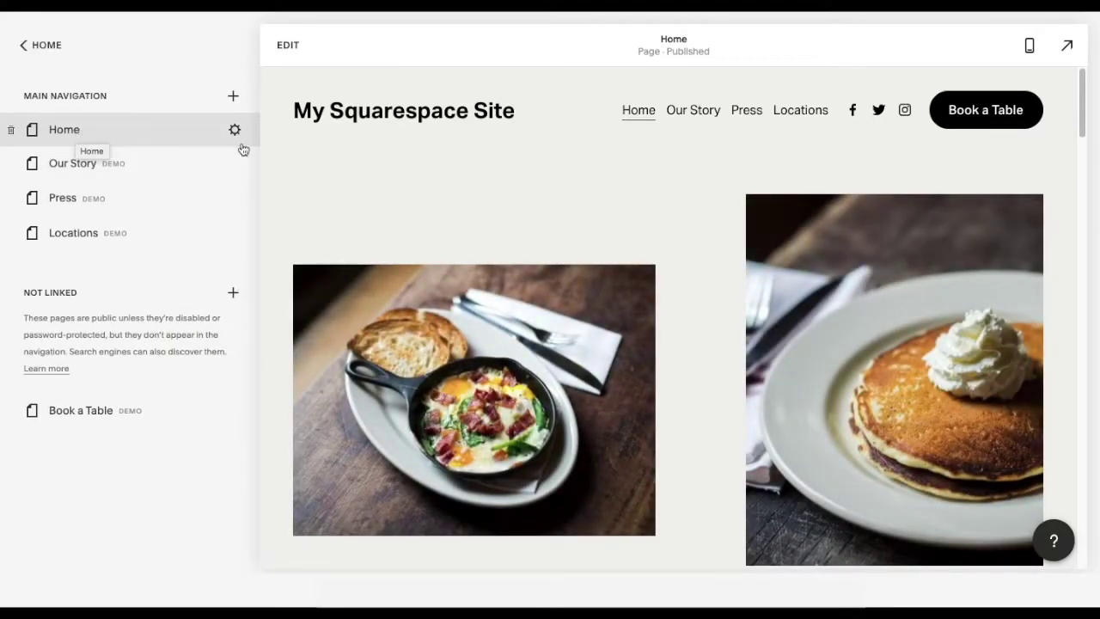
pyautogui.click(292, 50)
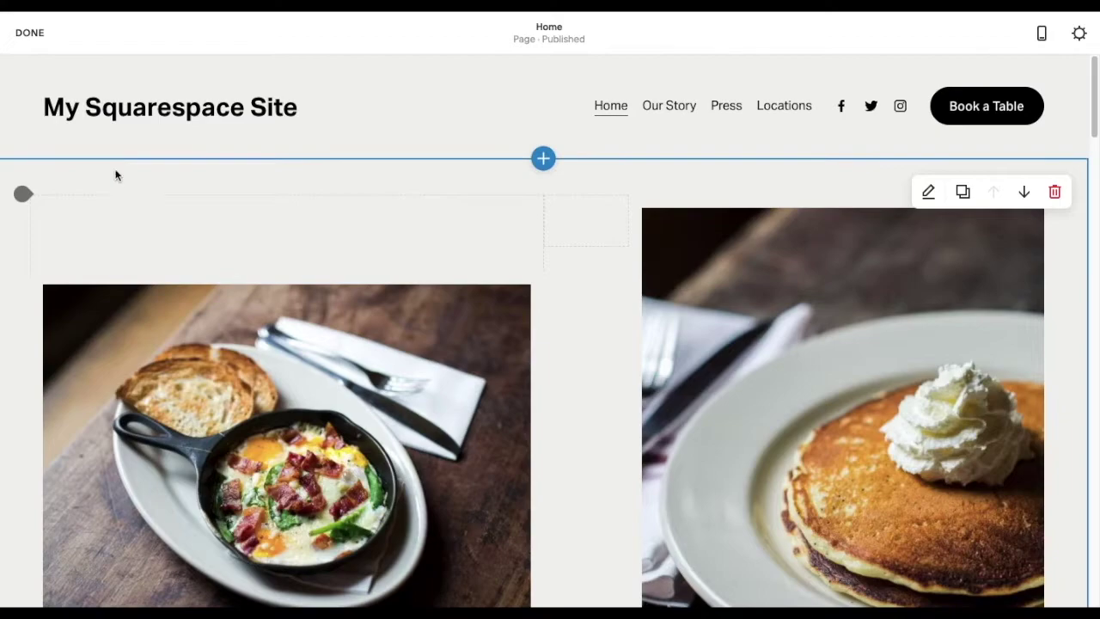
# Insert a Code block above the breakfast skillet image on the Home page and delete its placeholder HTML.
pyautogui.moveTo(108, 212)
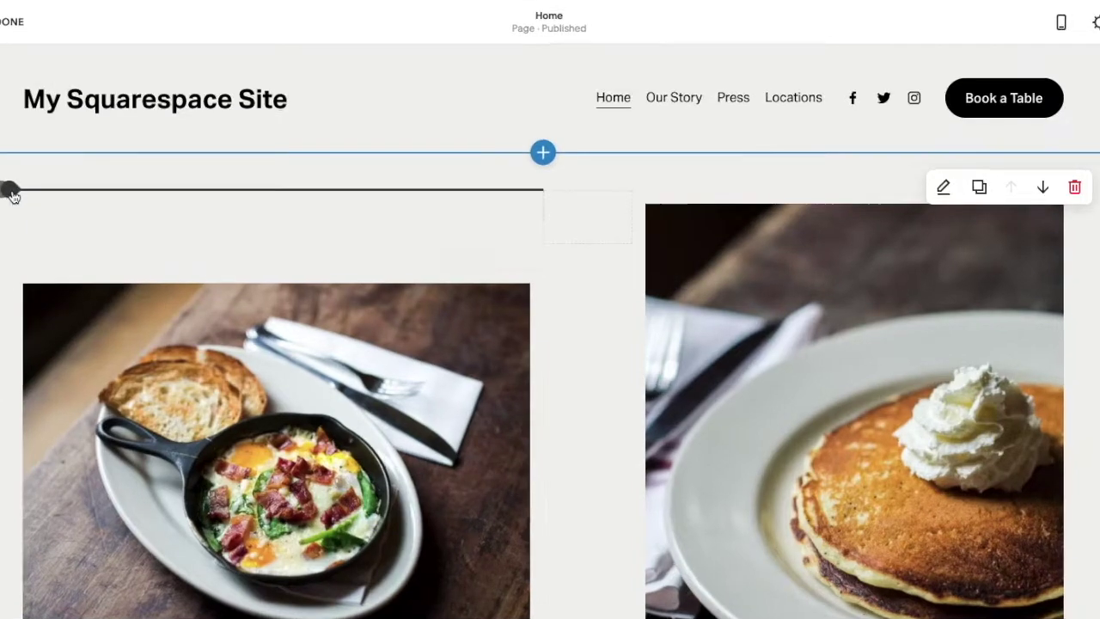
pyautogui.click(26, 195)
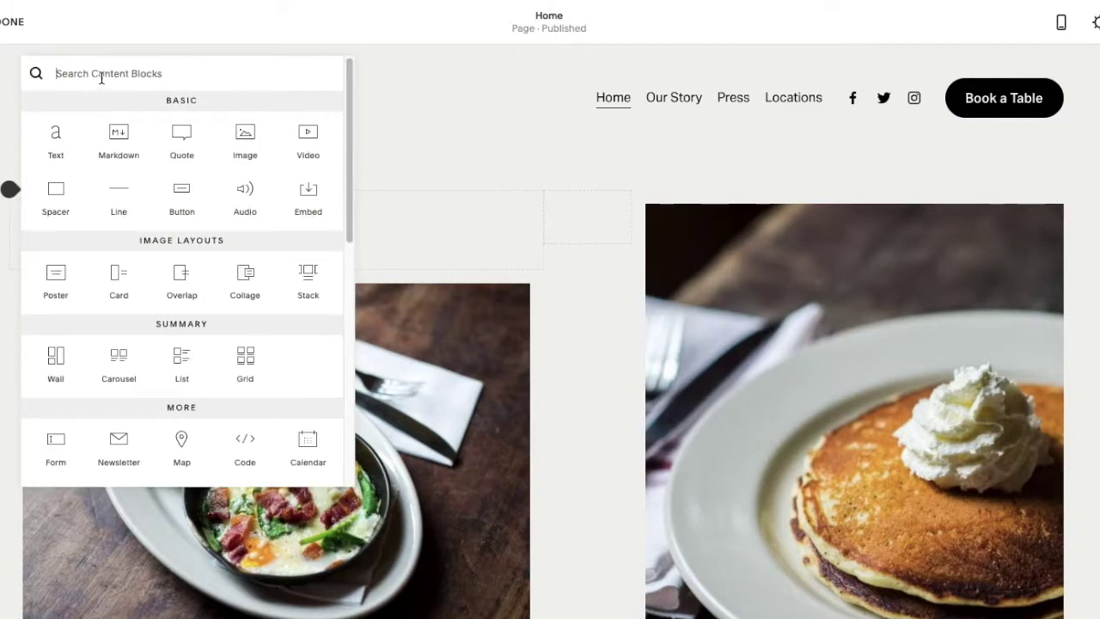
pyautogui.scroll(-3, 210, 316)
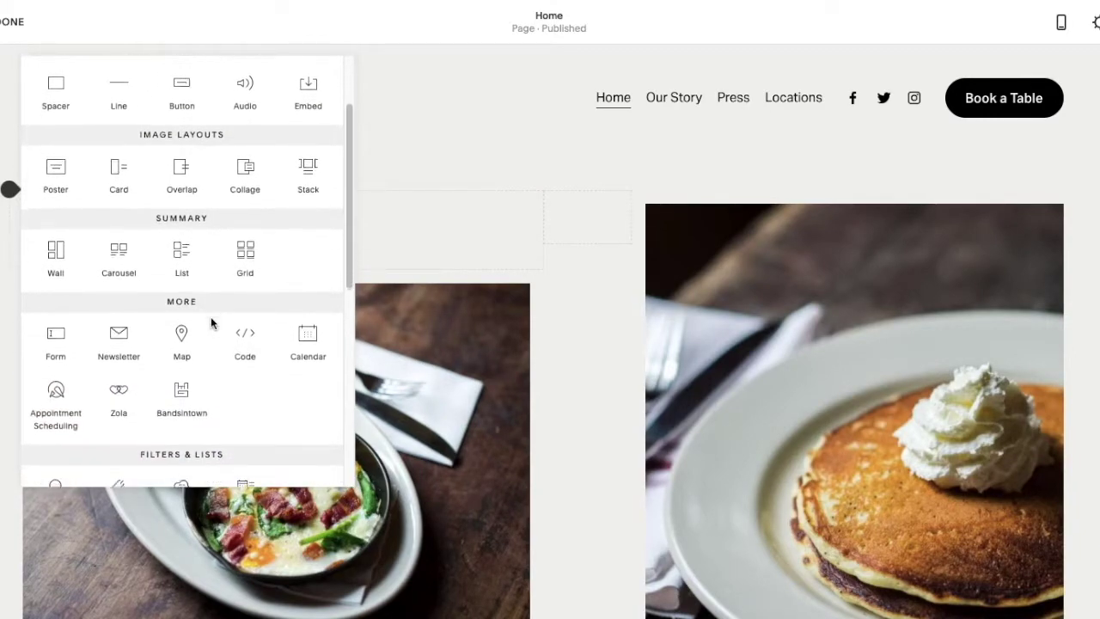
pyautogui.scroll(-1, 210, 316)
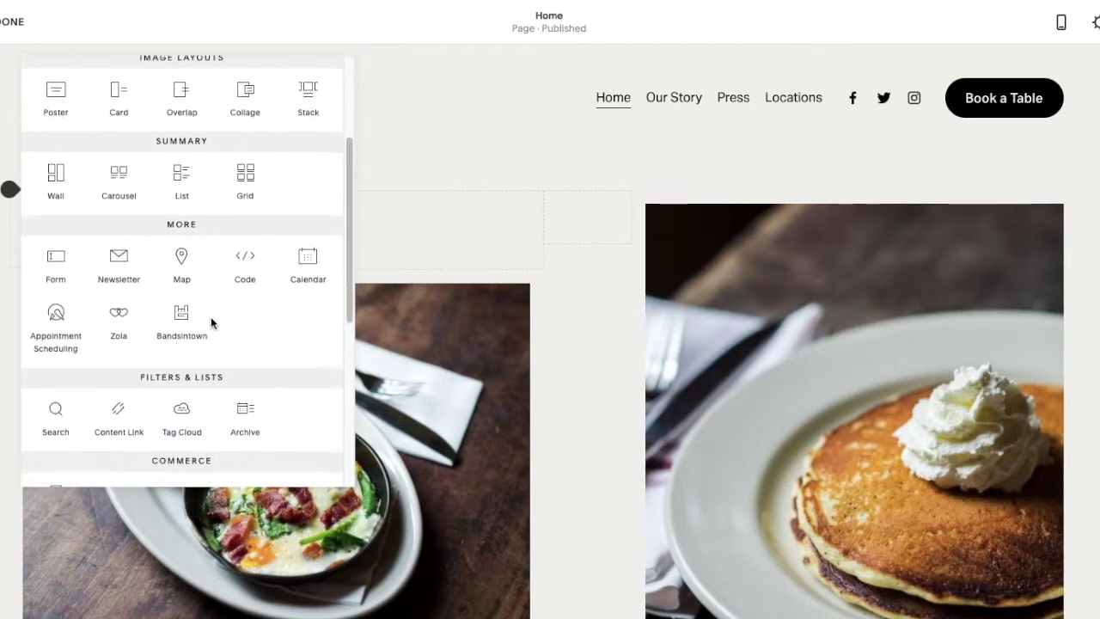
pyautogui.click(256, 251)
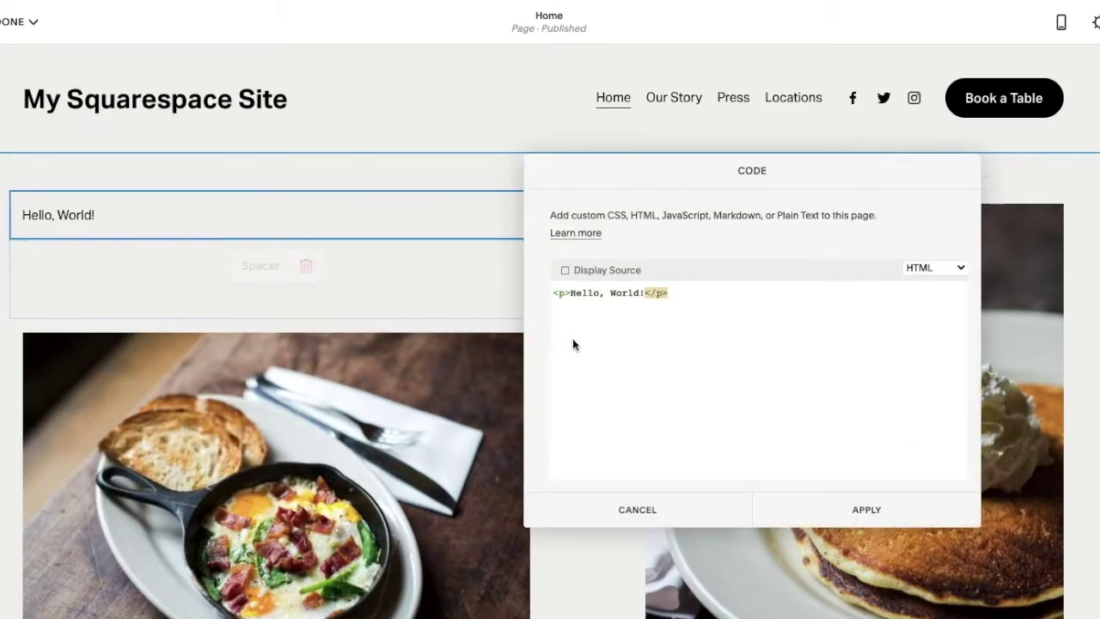
pyautogui.moveTo(673, 291); pyautogui.dragTo(554, 292)
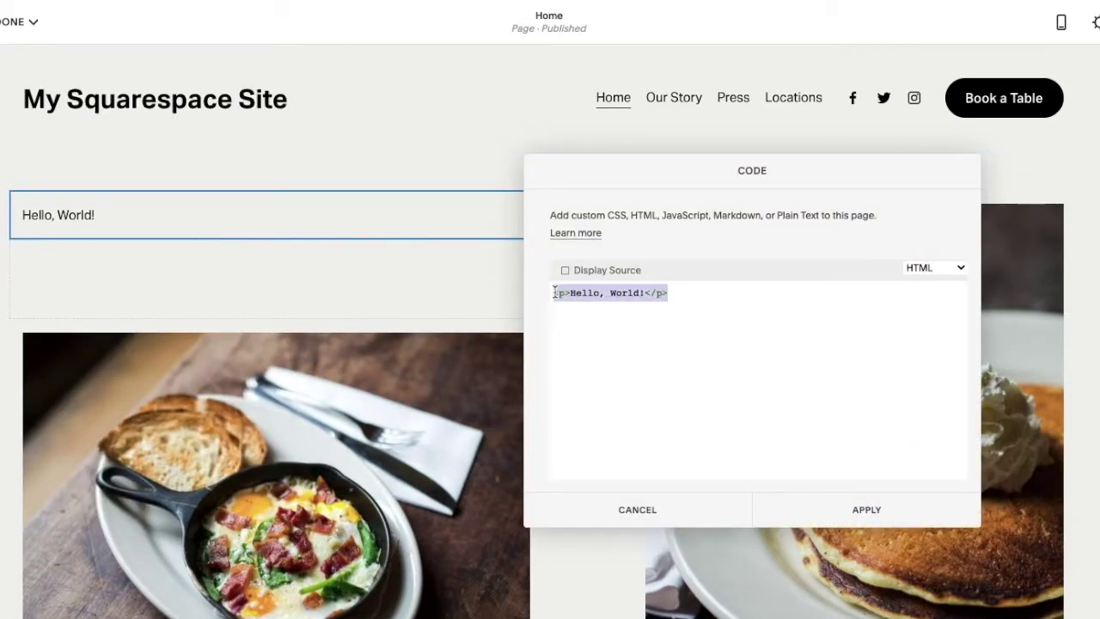
pyautogui.press('BackSpace')
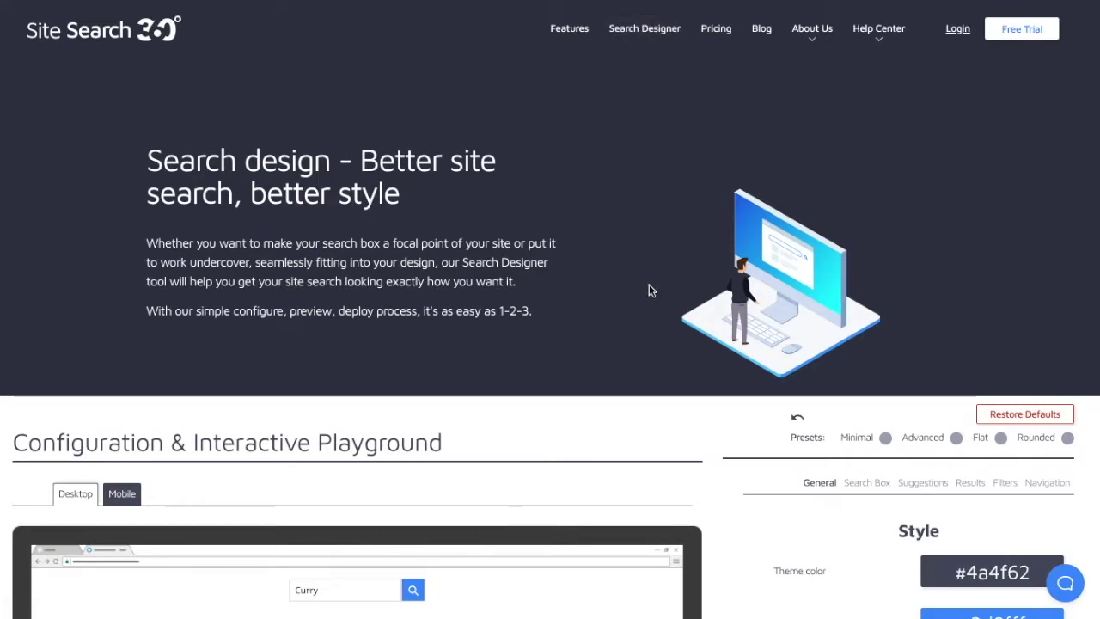
# Switch to the Site Search 360 Search Designer, review the style settings and installation instructions, and select the Site ID value.
pyautogui.scroll(-4, 648, 290)
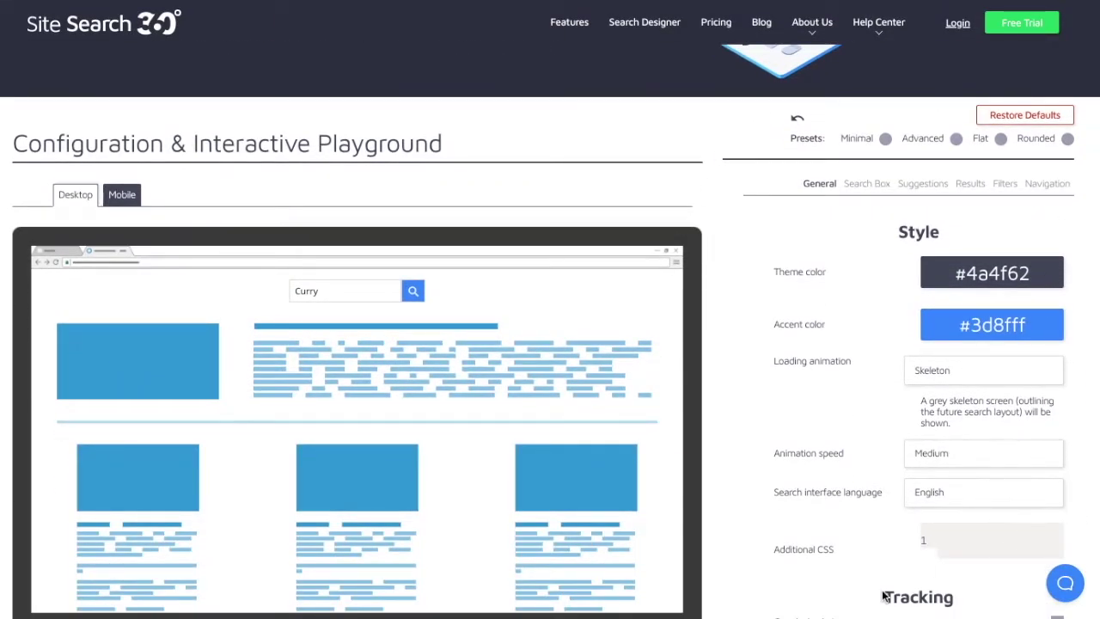
pyautogui.scroll(-2, 733, 443)
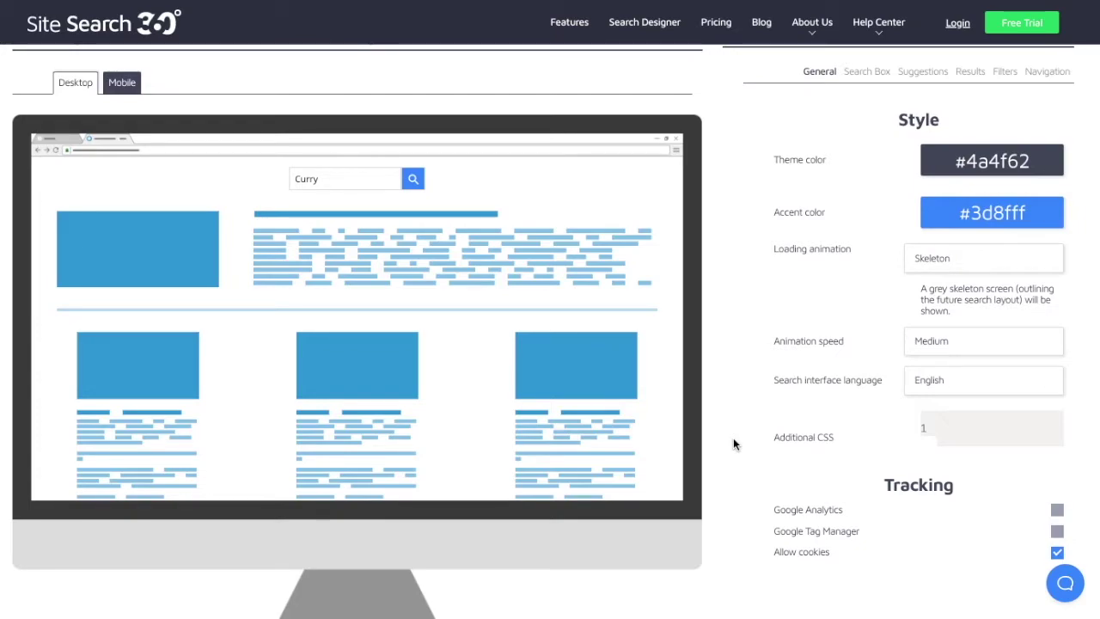
pyautogui.scroll(-6, 733, 443)
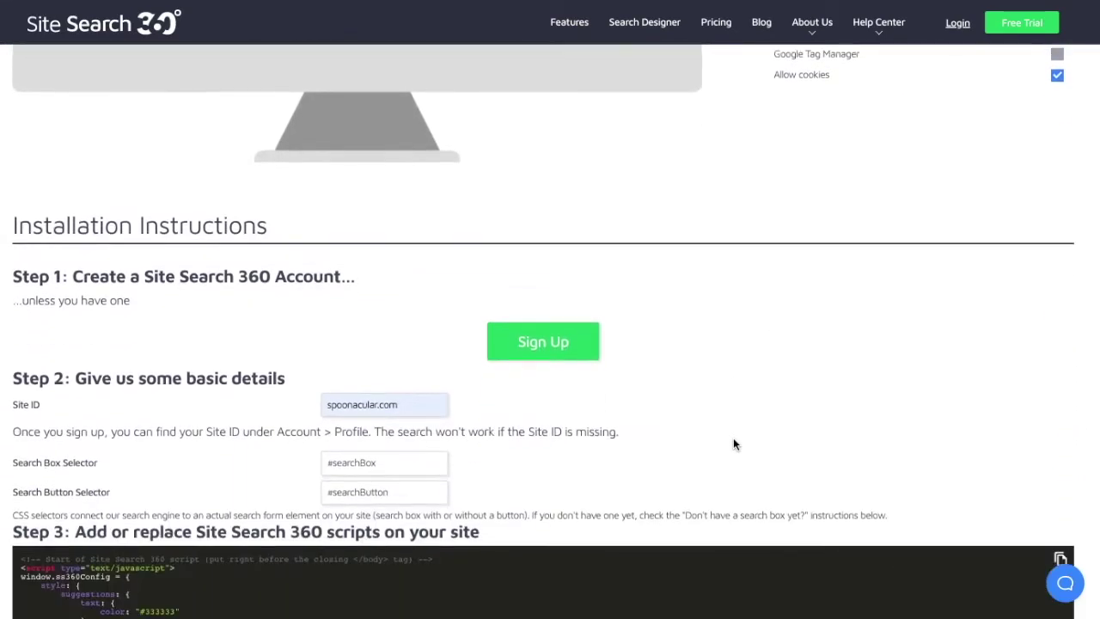
pyautogui.scroll(-2, 733, 443)
pyautogui.click(344, 304)
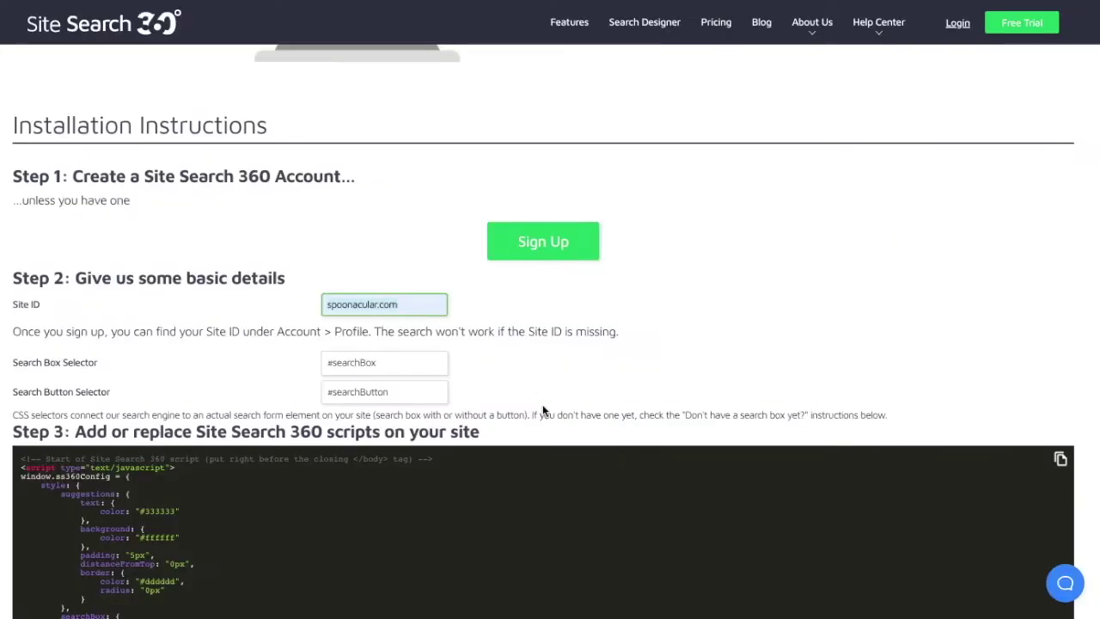
# Copy the search box snippet containing #searchBox and #searchButton and paste it into the empty Squarespace Code block.
pyautogui.scroll(-5, 542, 410)
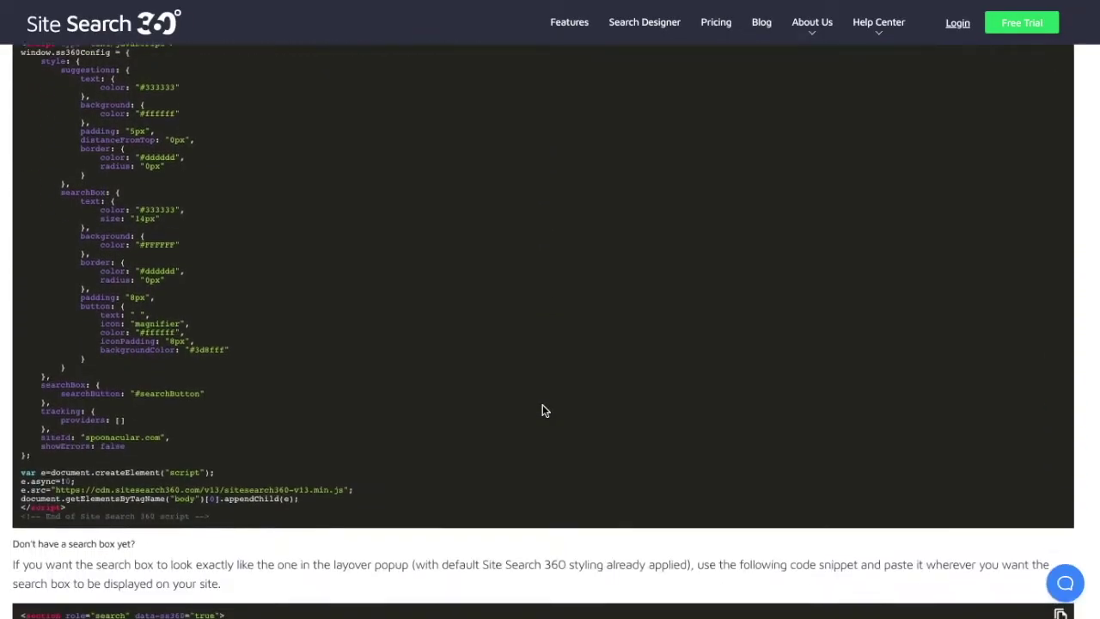
pyautogui.scroll(-2, 542, 405)
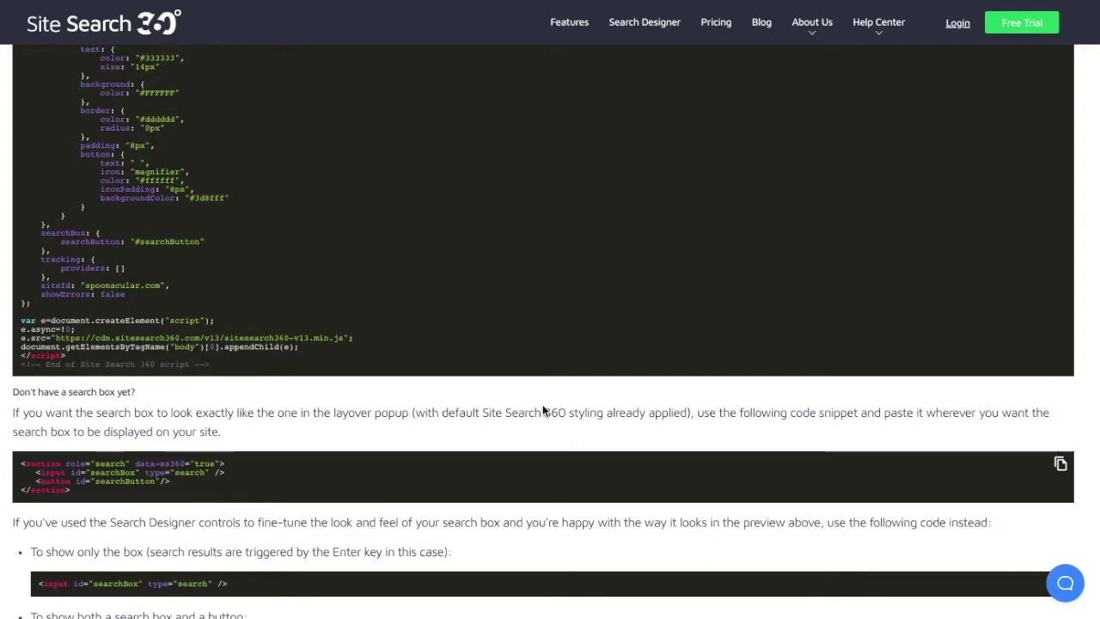
pyautogui.click(1061, 461)
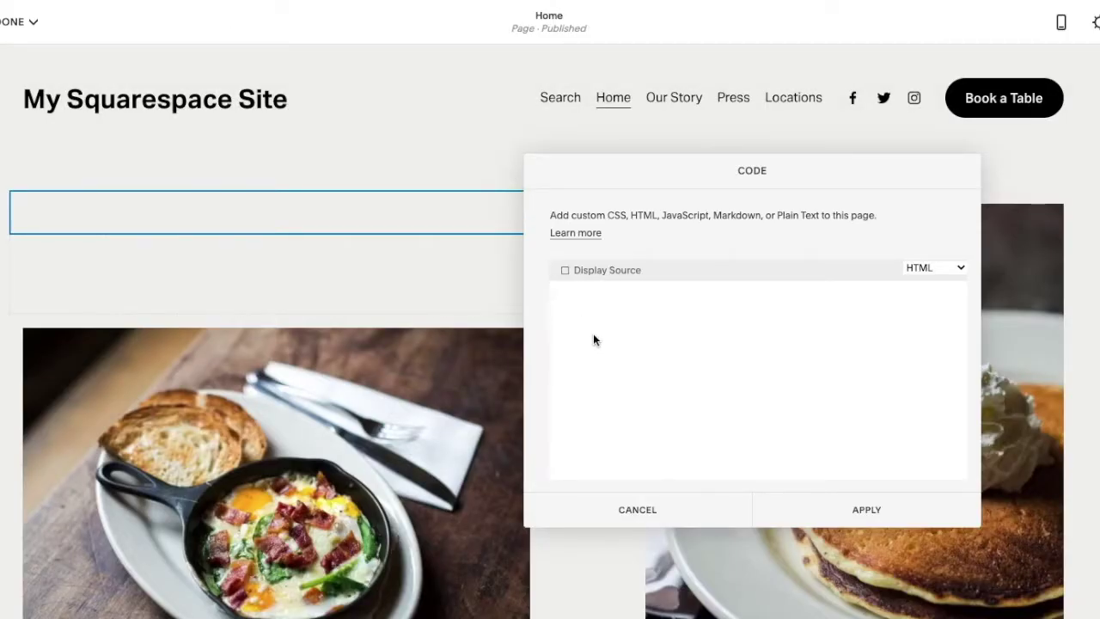
pyautogui.hotkey('ctrl', 'v')
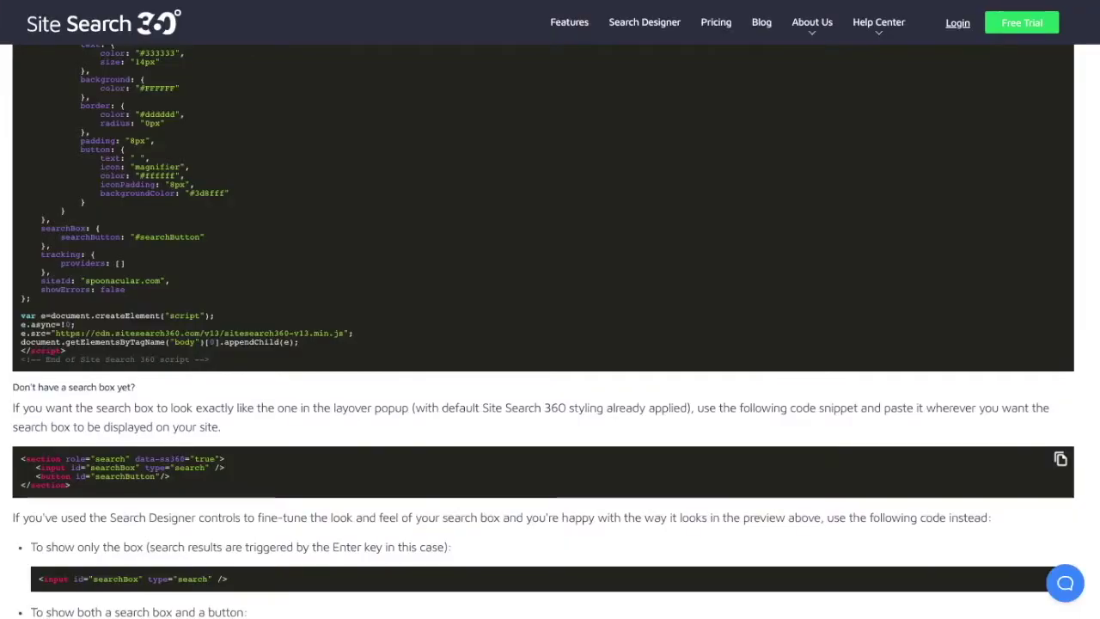
# Copy the full Site Search 360 script from Step 3 and paste it below the search box markup in the Code block.
pyautogui.scroll(3, 324, 166)
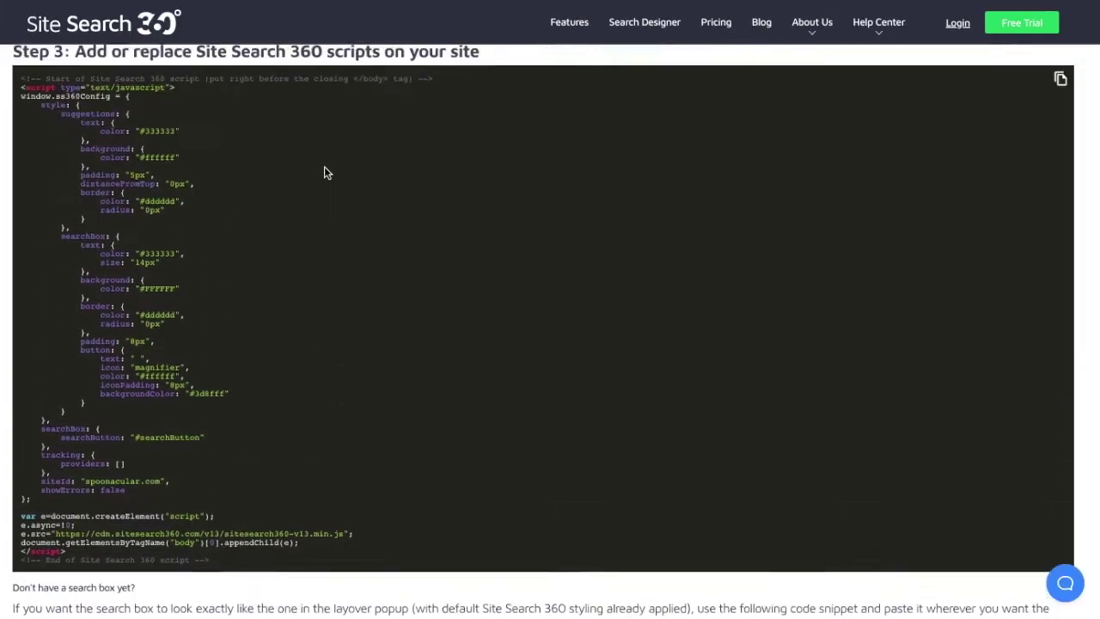
pyautogui.click(1060, 142)
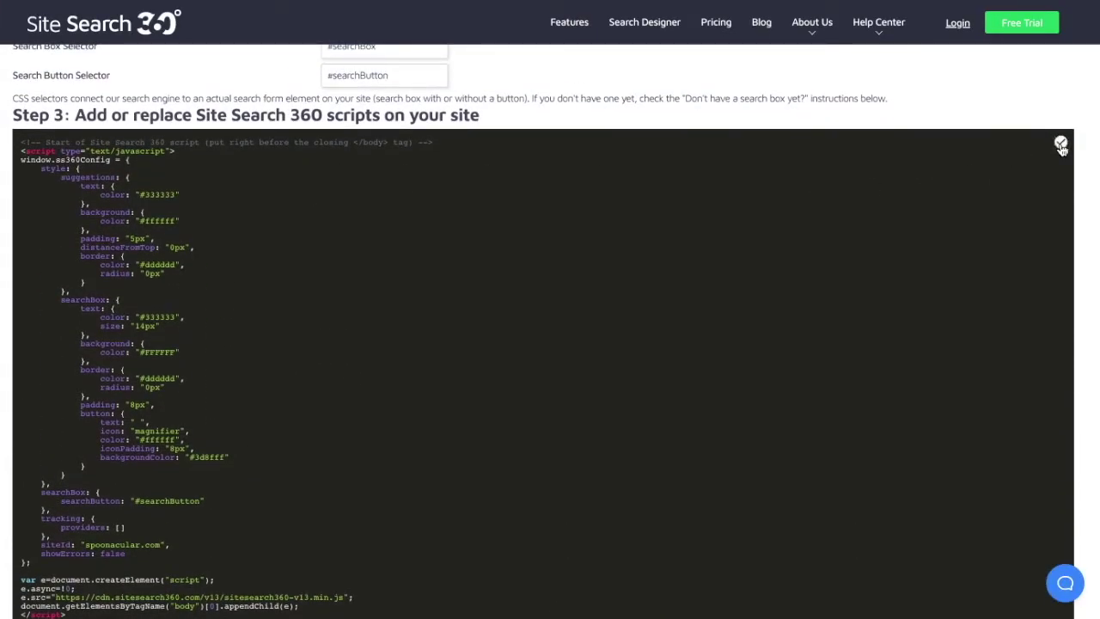
pyautogui.scroll(-1, 414, 319)
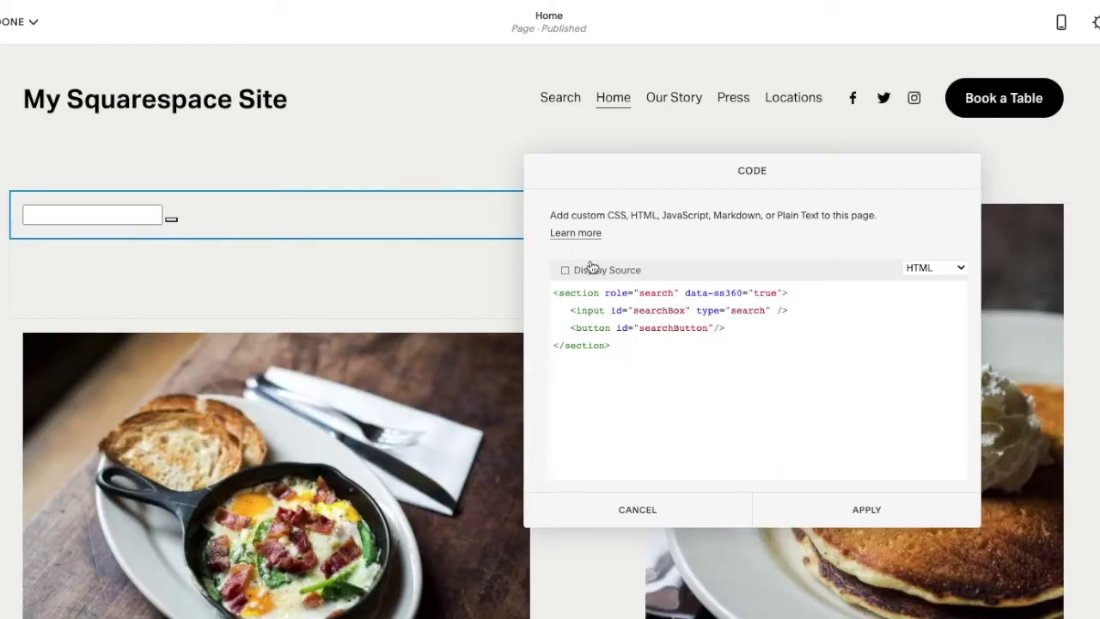
pyautogui.hotkey('ctrl', 'v')
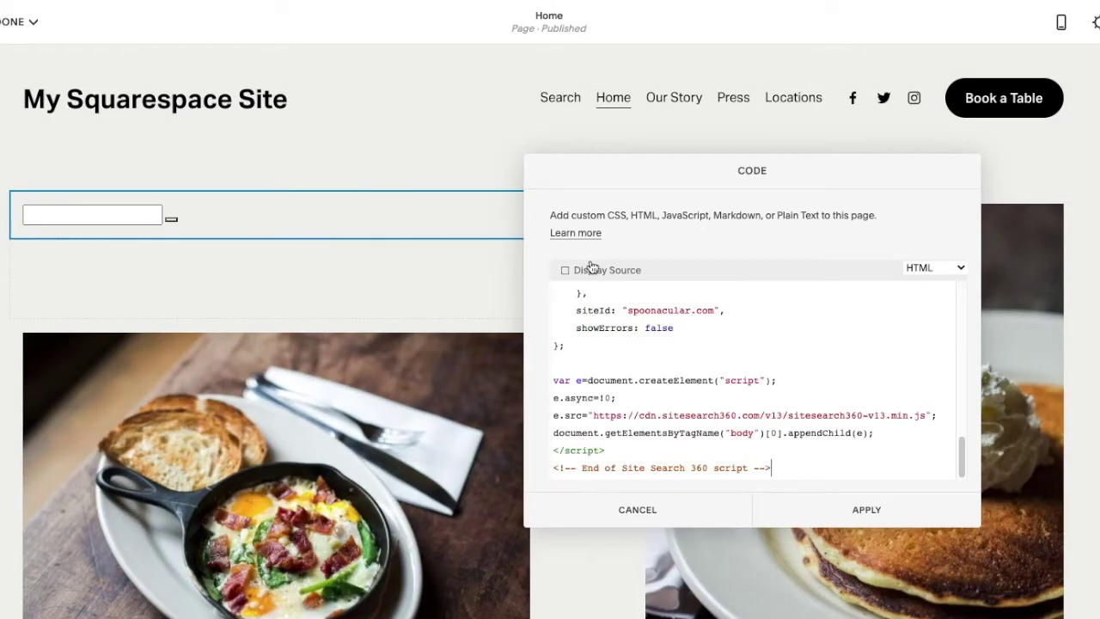
# Apply the Code block's contents, save the Home page and leave editing mode.
pyautogui.scroll(15, 682, 404)
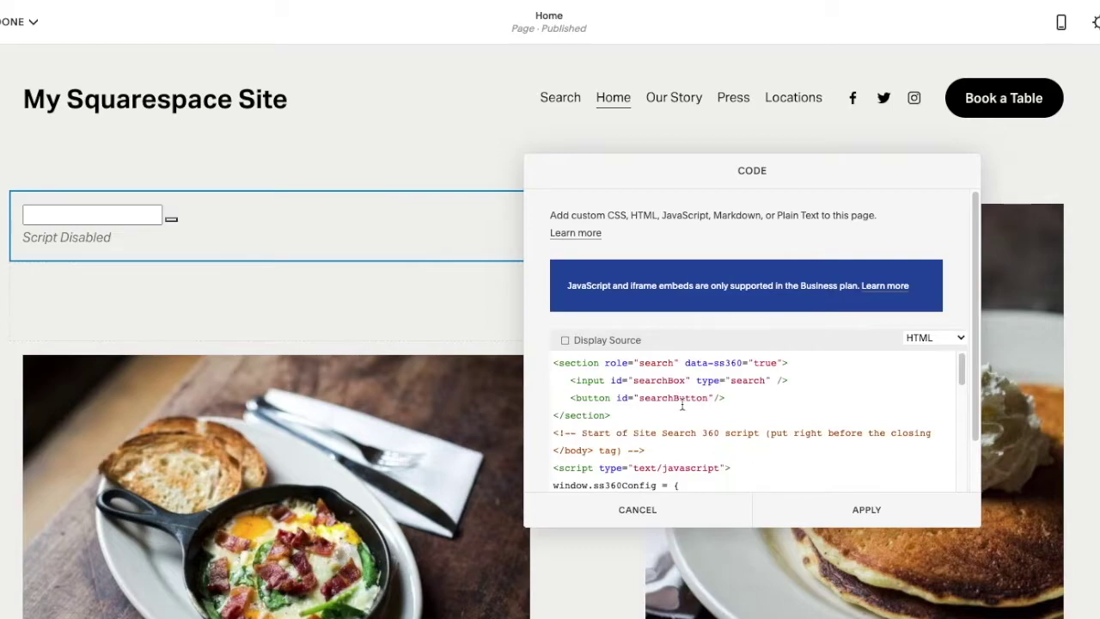
pyautogui.click(864, 510)
pyautogui.click(27, 23)
pyautogui.click(24, 51)
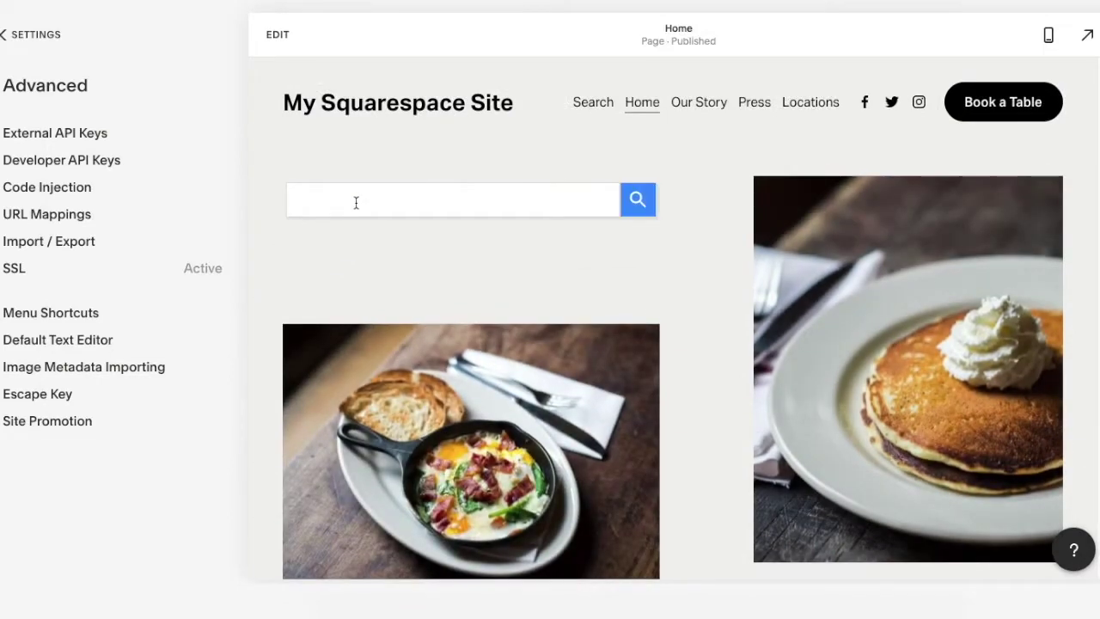
# Test the new search box on the Home page by searching for "cookie" and look through all results.
pyautogui.click(356, 202)
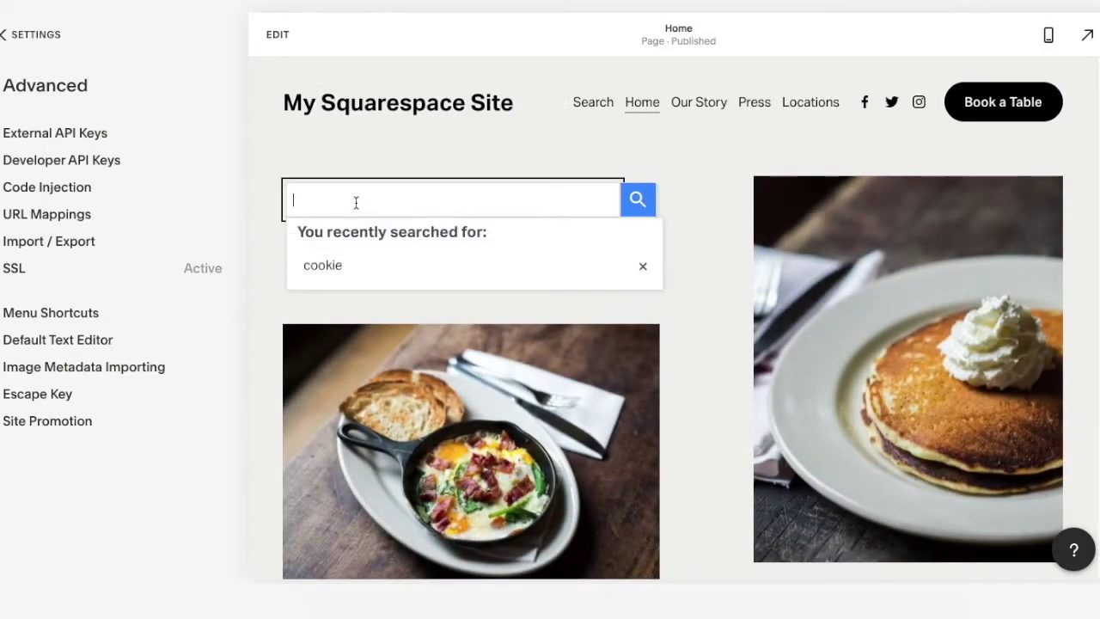
pyautogui.write('cookie')
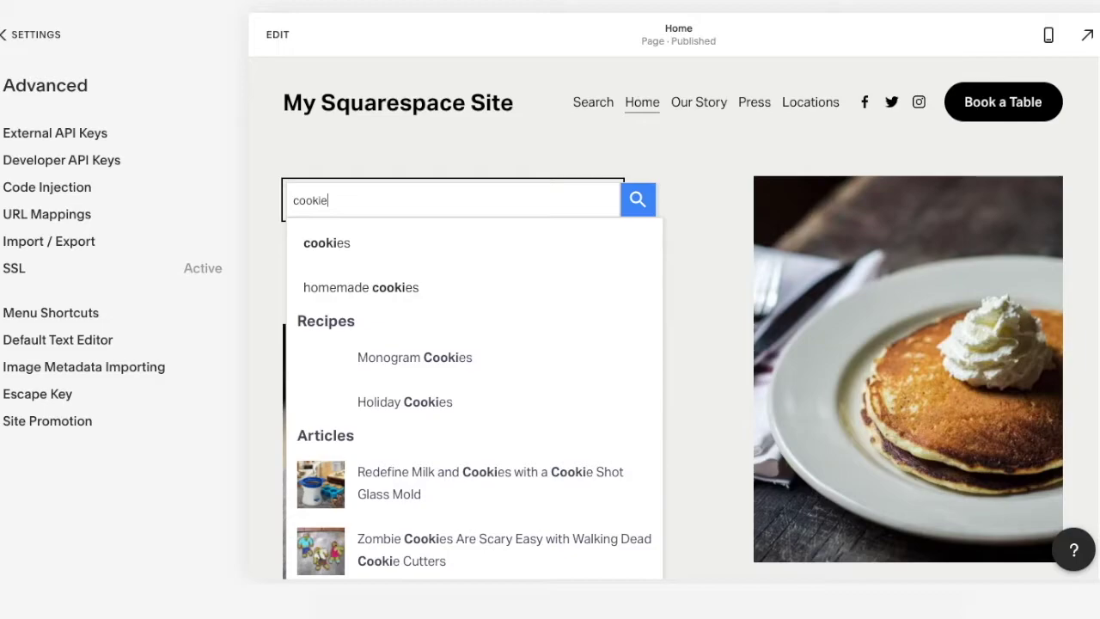
pyautogui.press('Return')
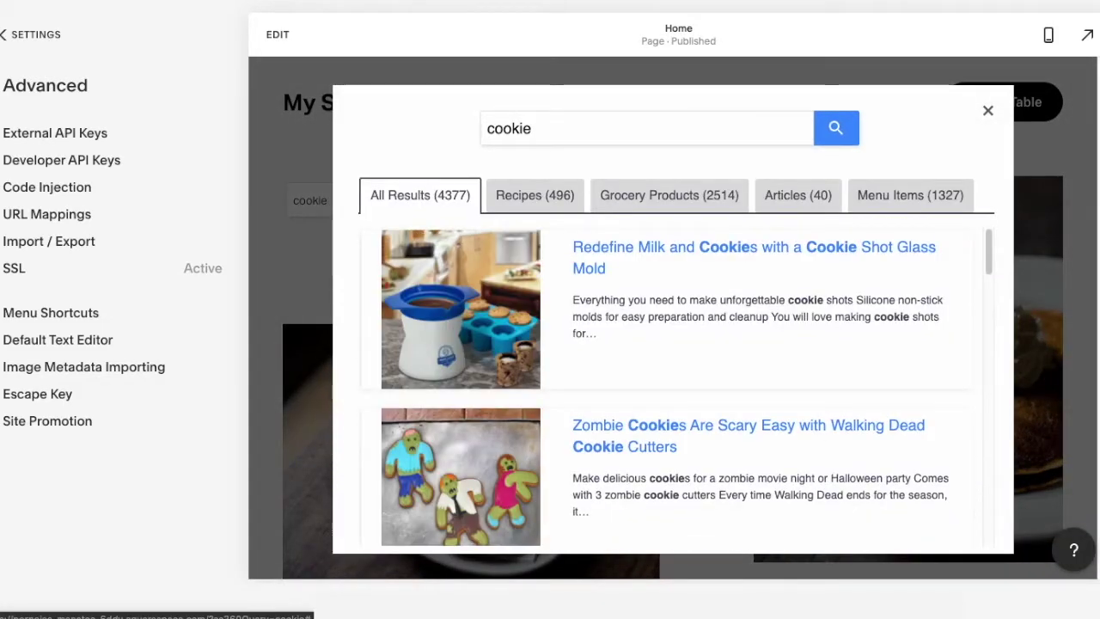
pyautogui.scroll(-6, 535, 411)
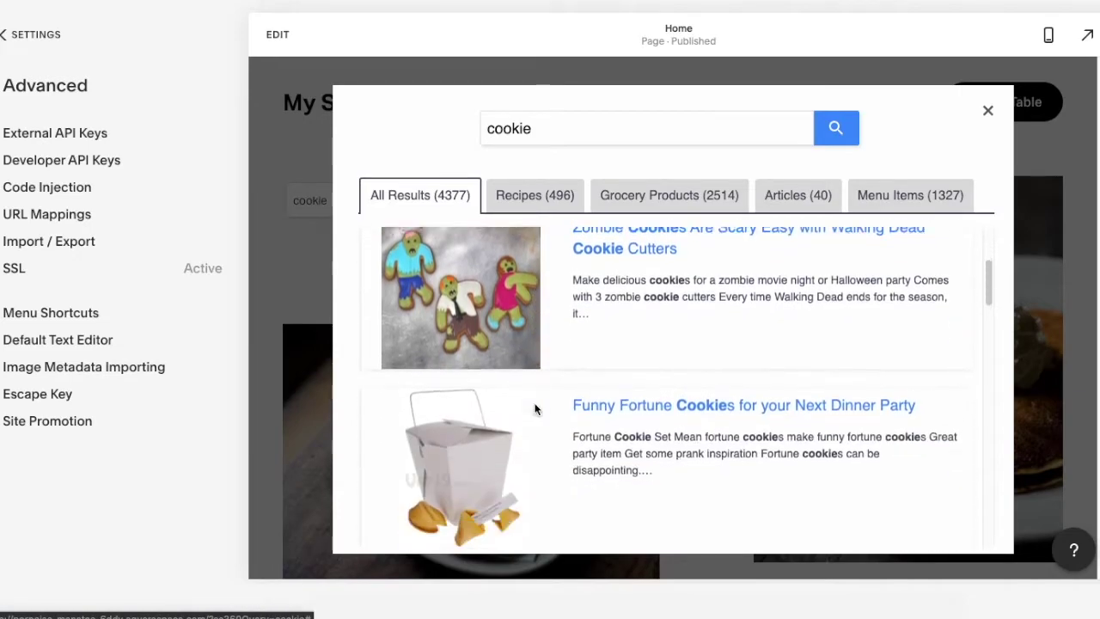
pyautogui.scroll(-2, 535, 412)
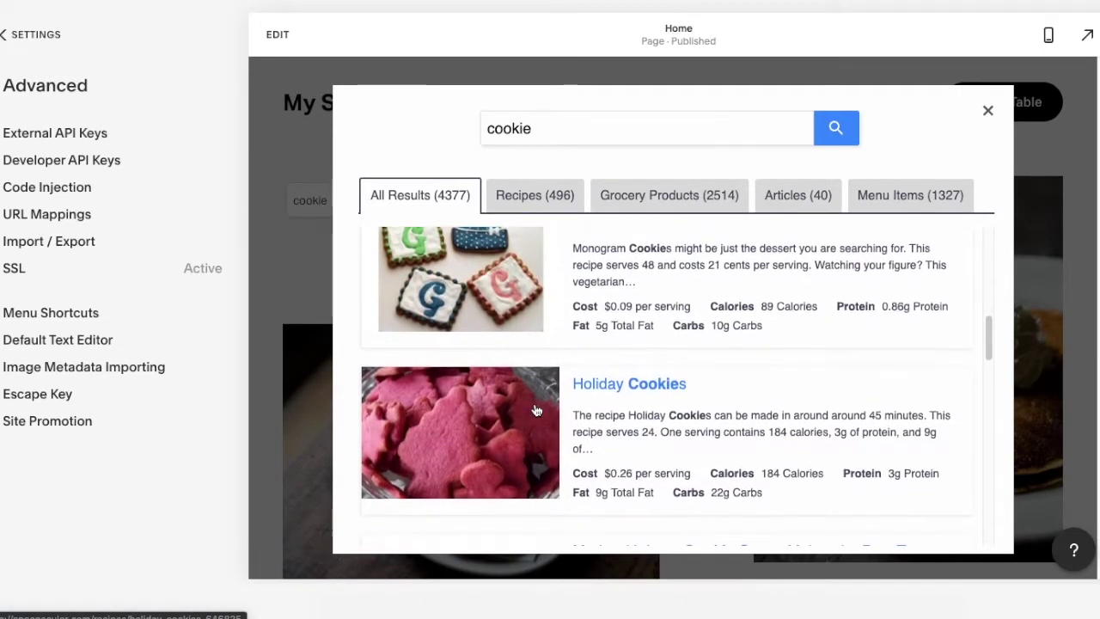
pyautogui.scroll(2, 535, 412)
pyautogui.scroll(5, 536, 412)
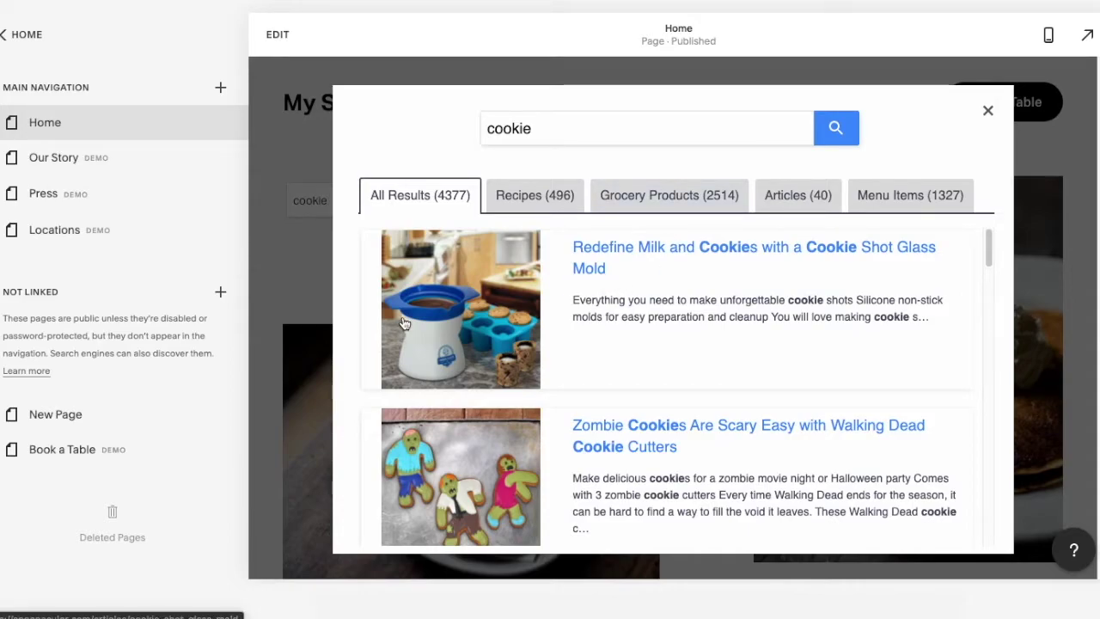
# Add a new blank page under Not Linked and name it "Search results".
pyautogui.click(221, 293)
pyautogui.click(193, 198)
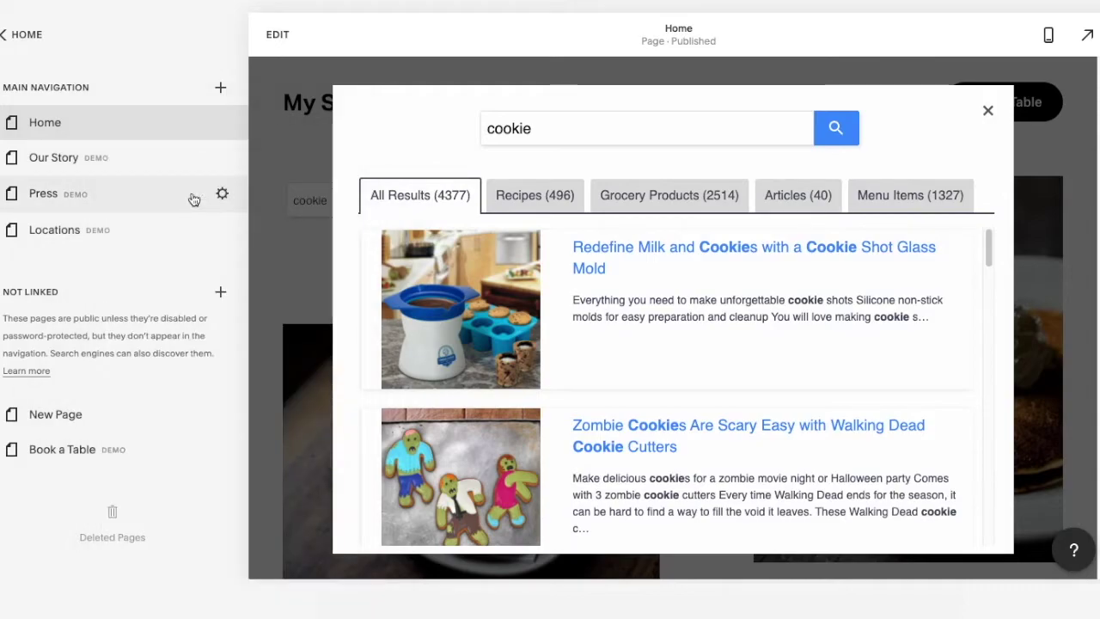
pyautogui.press('BackSpace')
pyautogui.write('Sea')
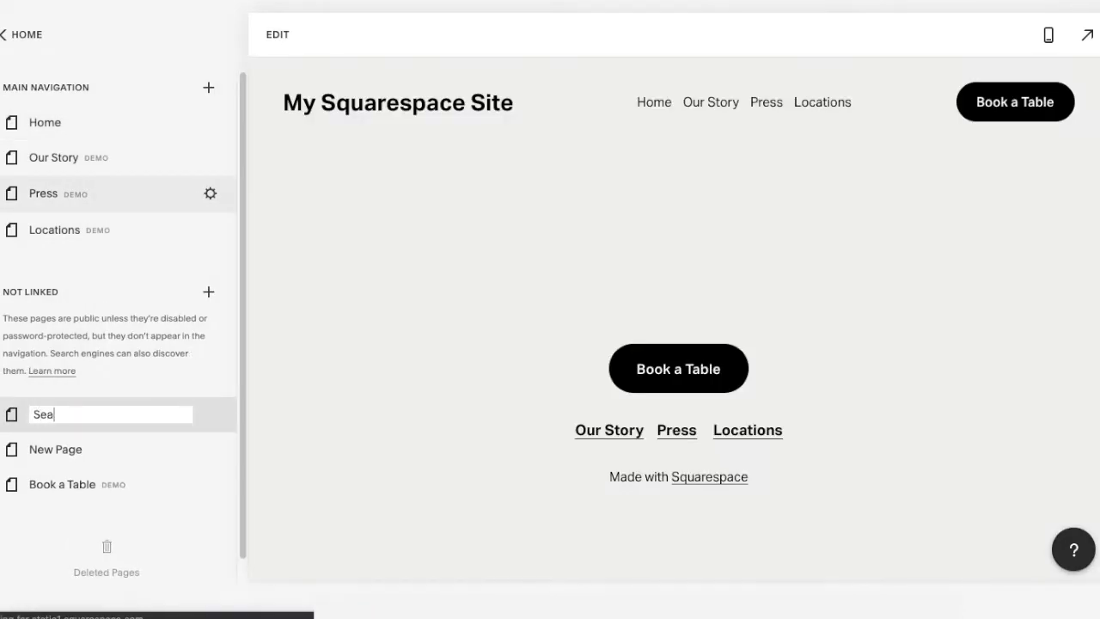
pyautogui.write('rch results')
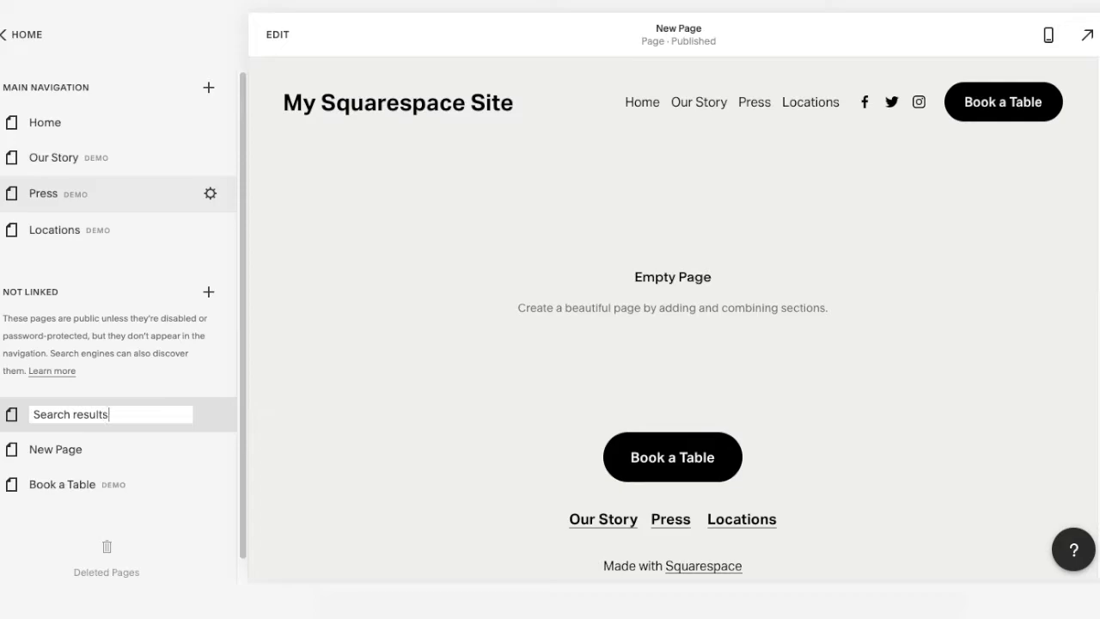
pyautogui.press('Return')
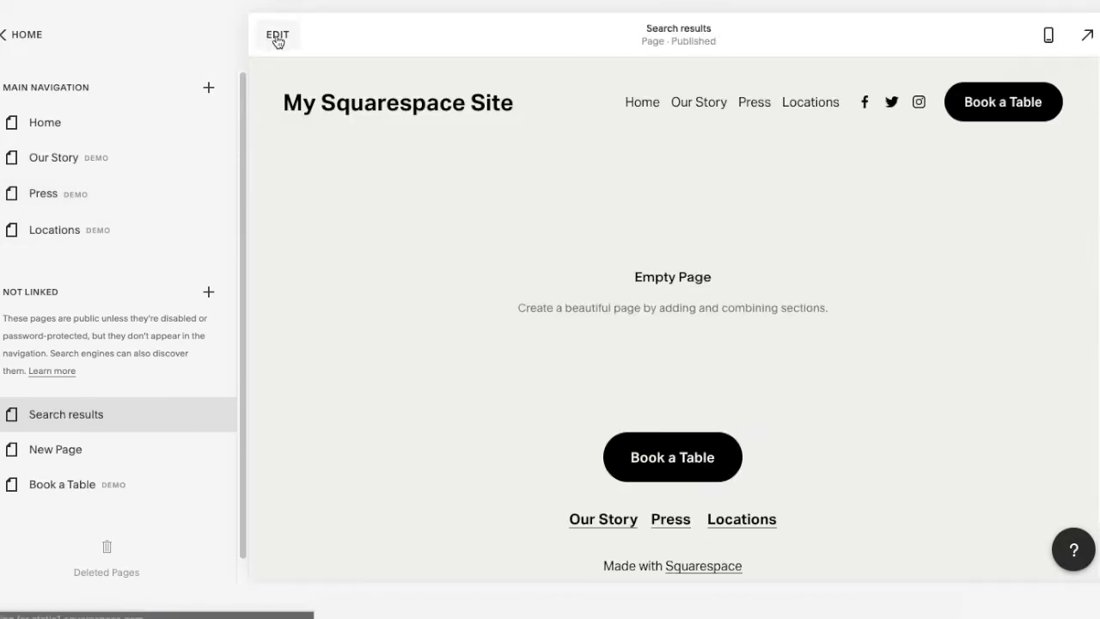
# Start editing the Search results page and add the "Make it stand out." headline section with the grass field background.
pyautogui.click(278, 39)
pyautogui.click(545, 312)
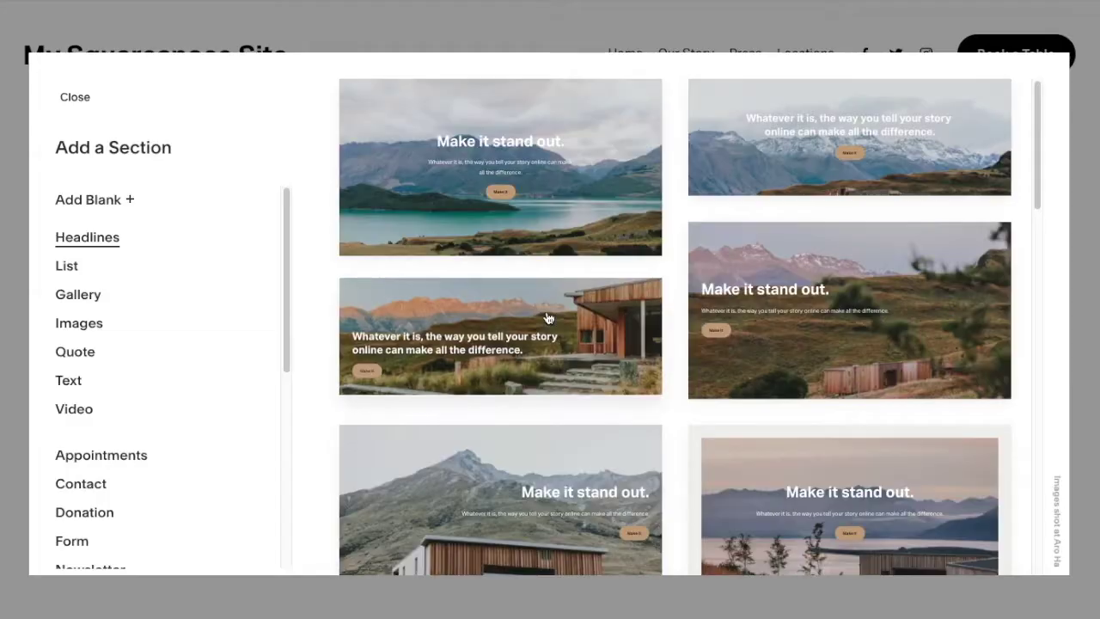
pyautogui.scroll(-5, 554, 420)
pyautogui.scroll(-5, 554, 420)
pyautogui.scroll(6, 552, 420)
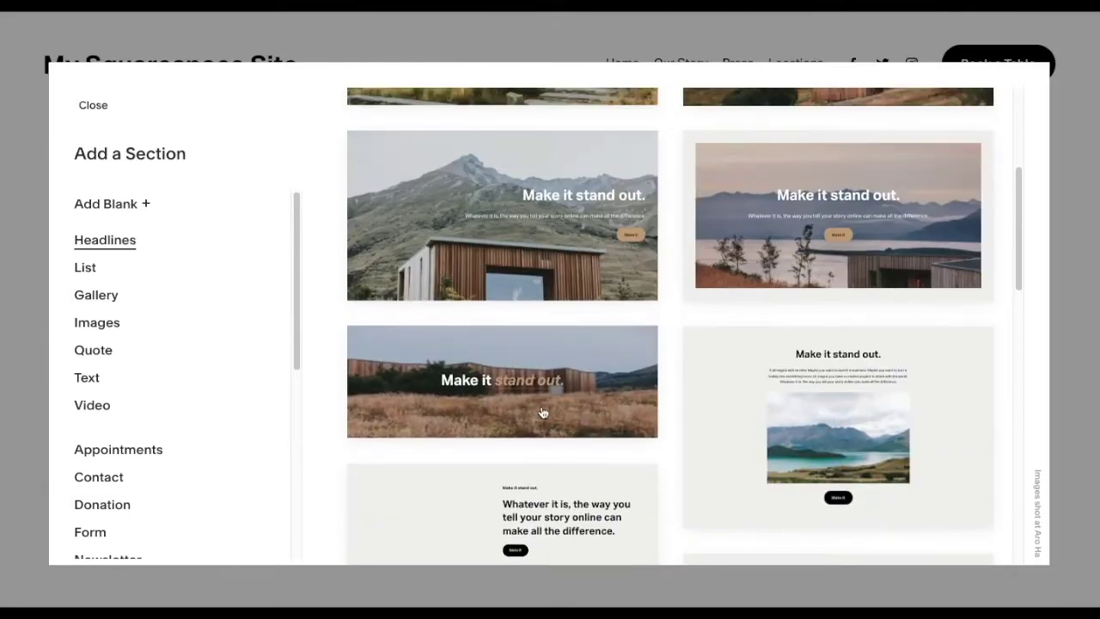
pyautogui.click(520, 393)
# Replace the section's heading text with "Search" and add a new line below it.
pyautogui.click(761, 297)
pyautogui.moveTo(761, 297); pyautogui.dragTo(327, 292)
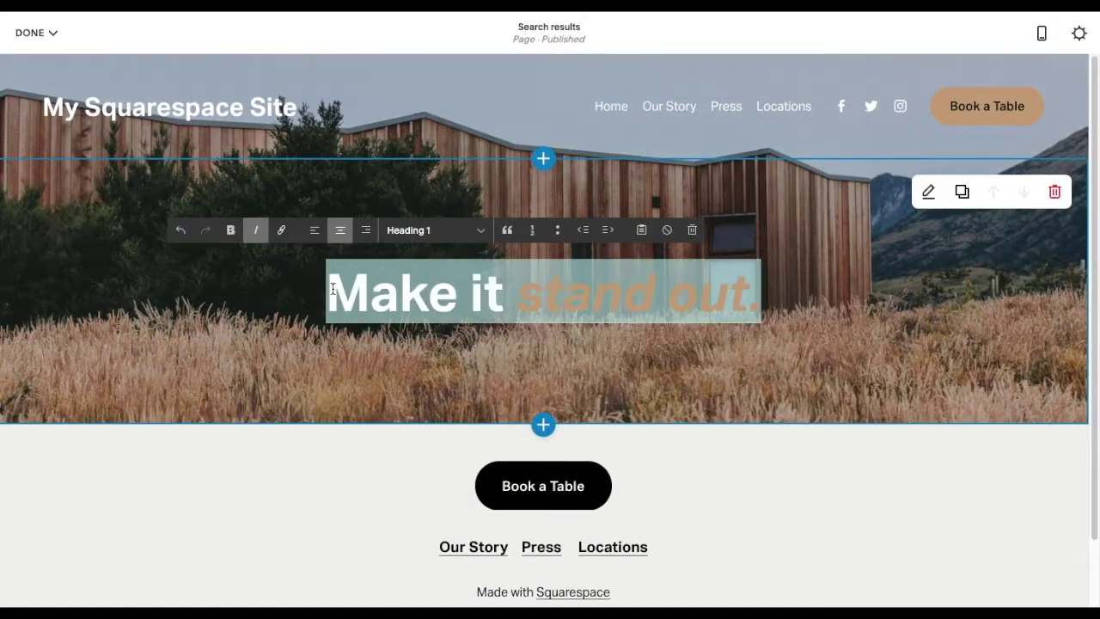
pyautogui.write('Search')
pyautogui.press('Return')
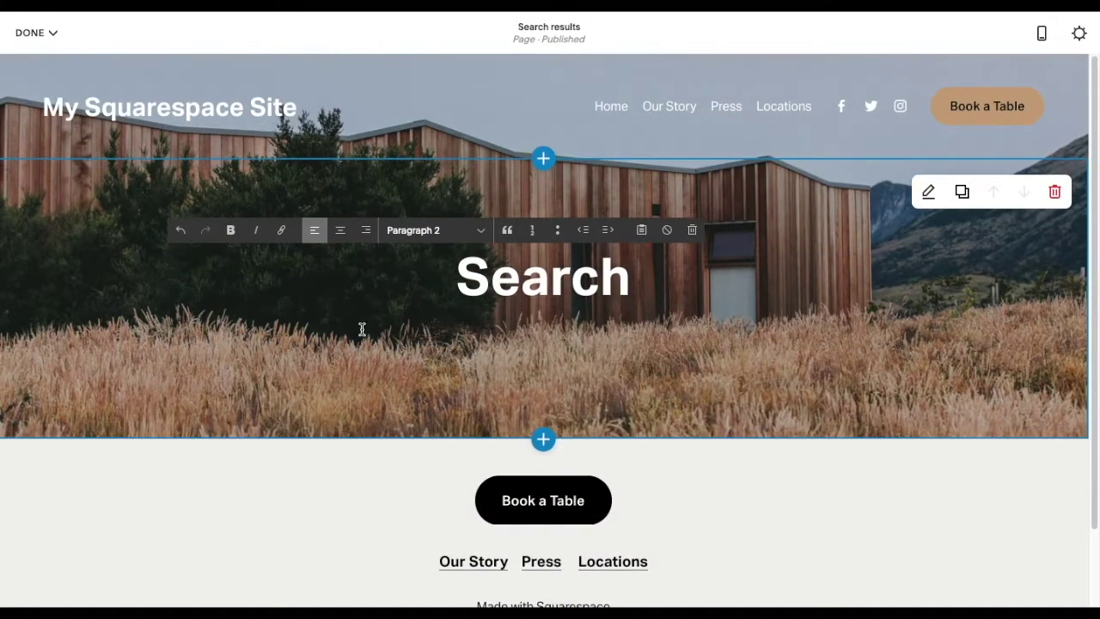
# Insert a Code block below the Search heading, replace its sample markup with <div id='results'></div> and apply it.
pyautogui.click(161, 334)
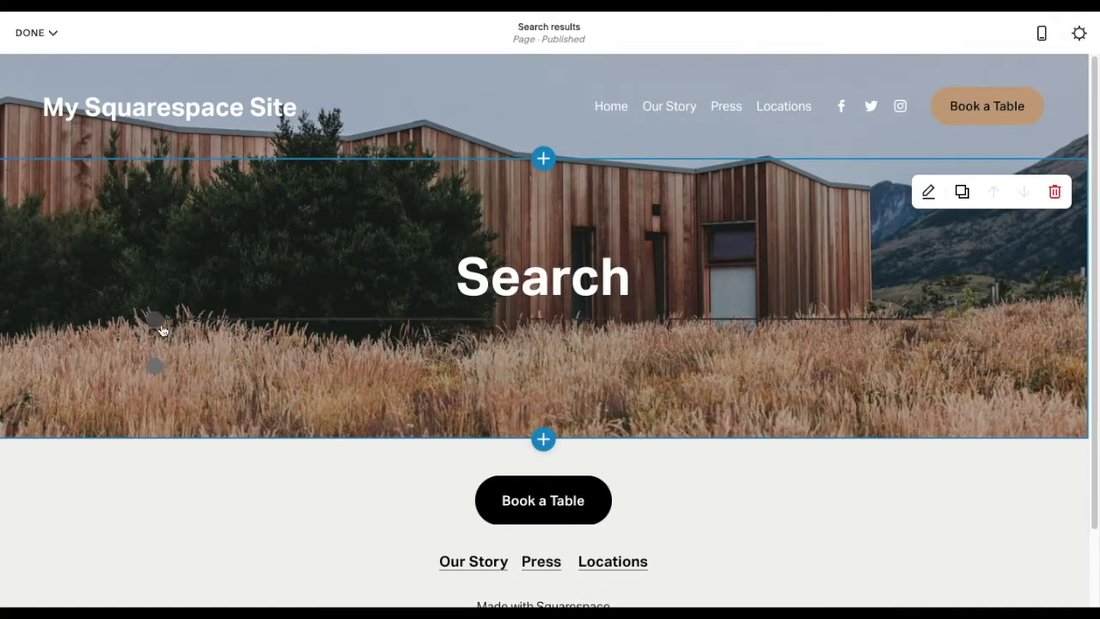
pyautogui.click(156, 368)
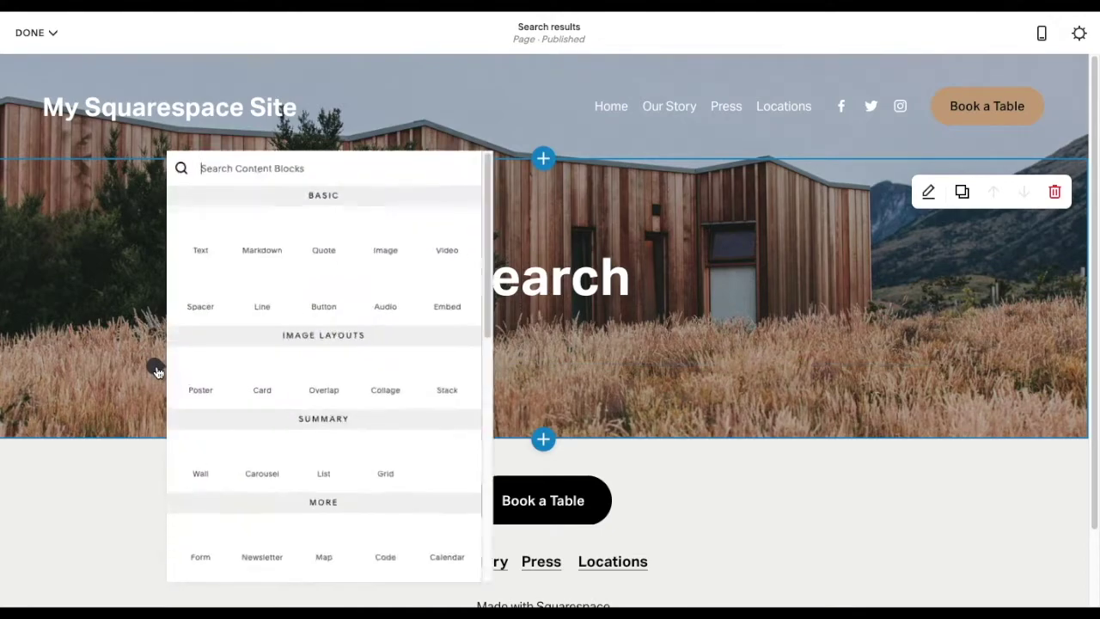
pyautogui.click(381, 526)
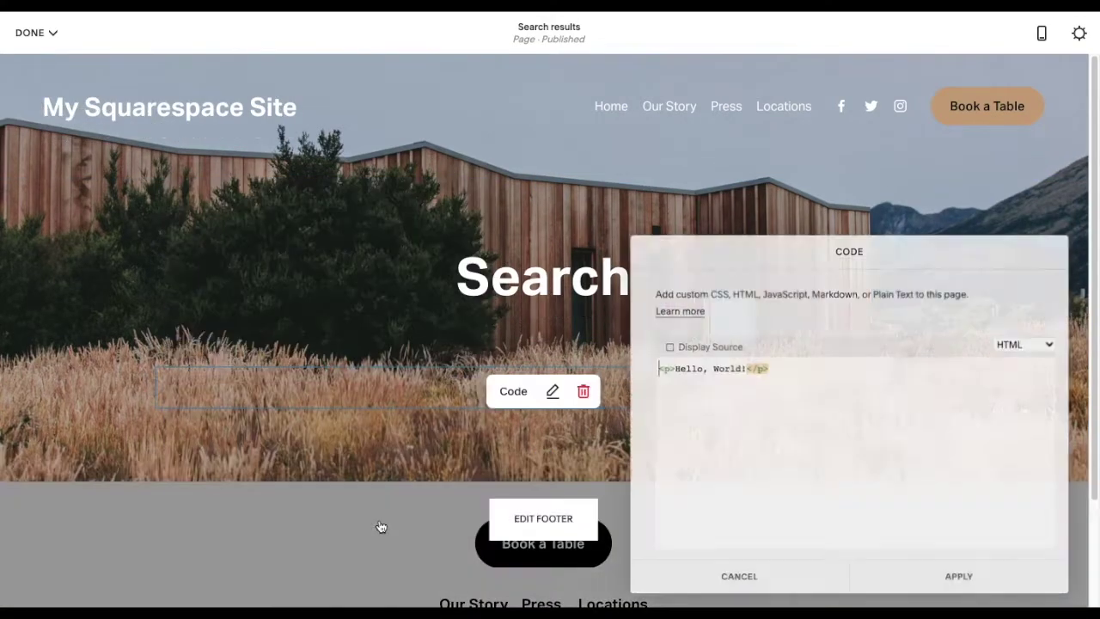
pyautogui.moveTo(795, 365); pyautogui.dragTo(652, 367)
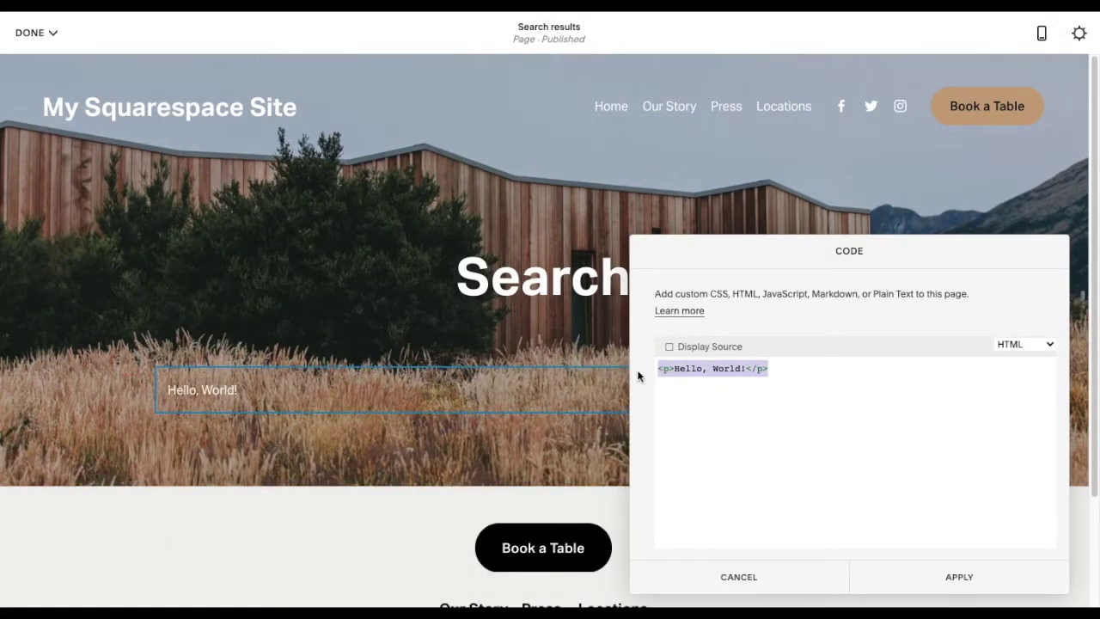
pyautogui.press('BackSpace')
pyautogui.write("<div id='results'></div>")
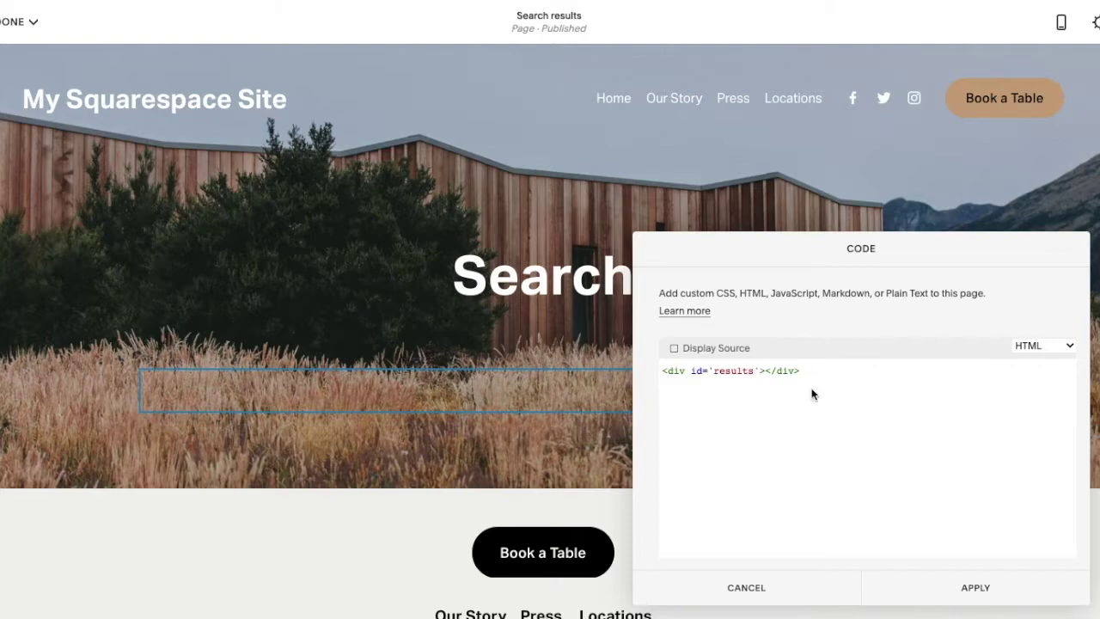
pyautogui.click(933, 591)
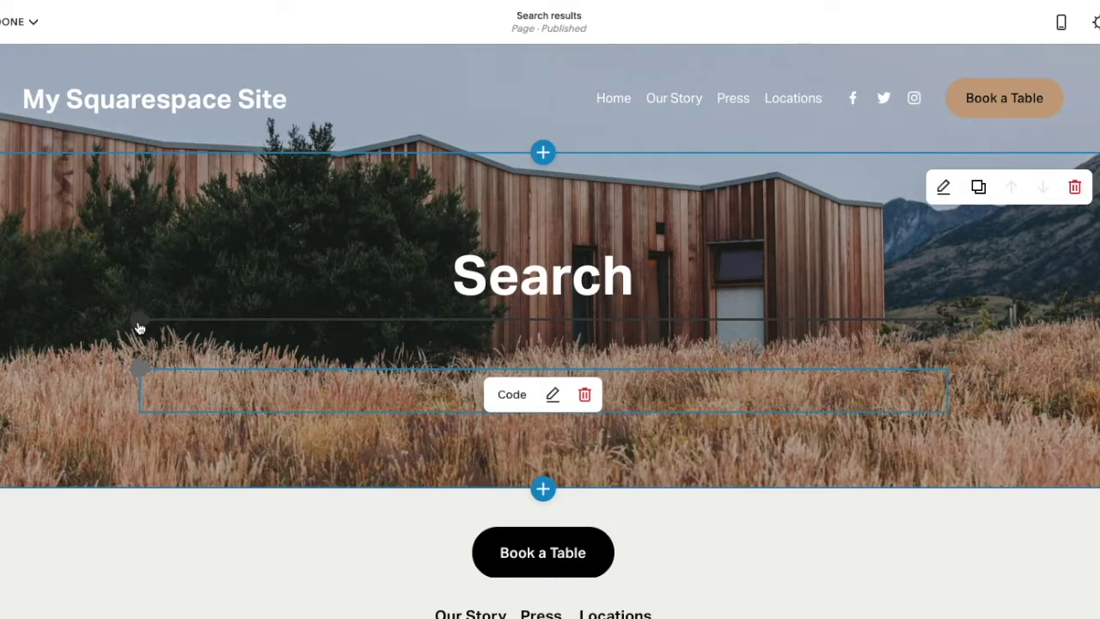
# Insert a second Code block between the Search heading and the results container block.
pyautogui.click(138, 327)
pyautogui.click(375, 500)
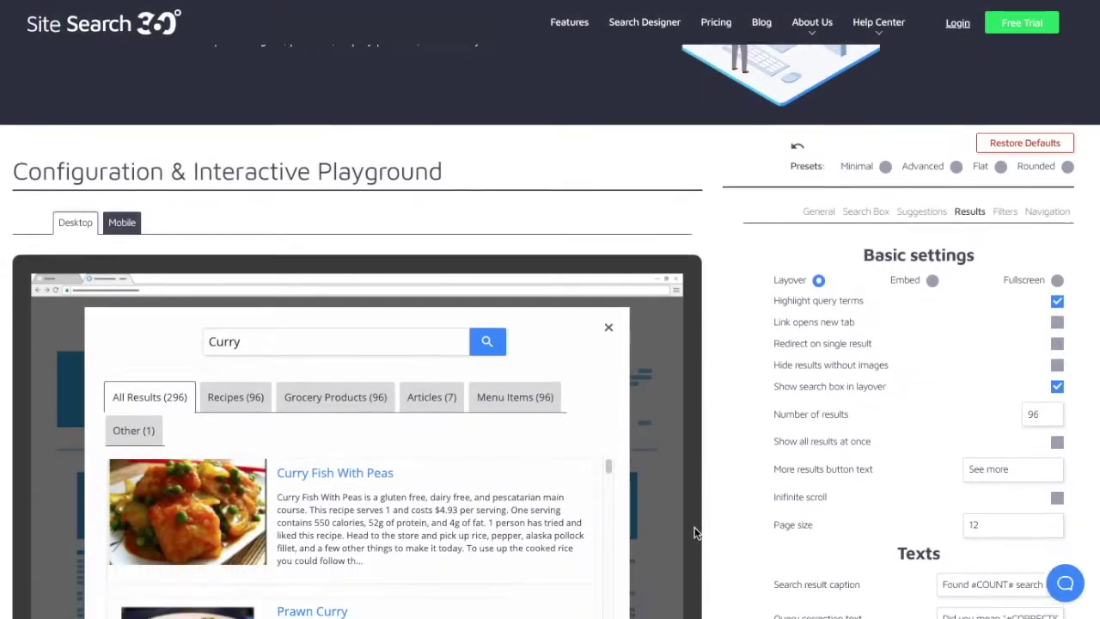
# Switch to the Site Search 360 Search Designer and set the results to Embed with the search result page URL /search-results.
pyautogui.scroll(-1, 695, 532)
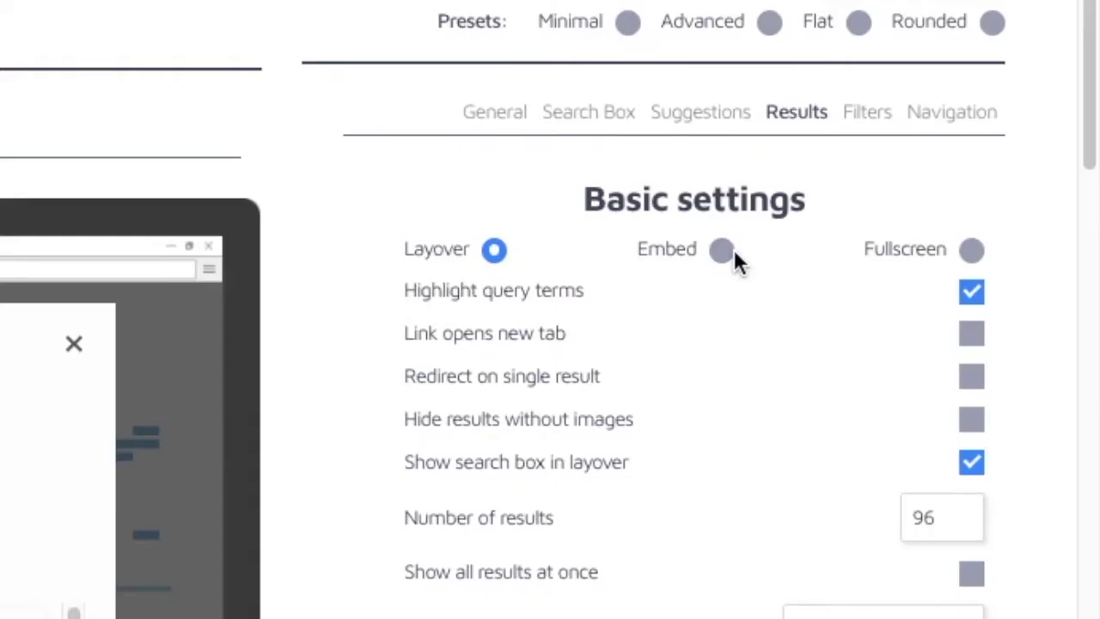
pyautogui.click(726, 251)
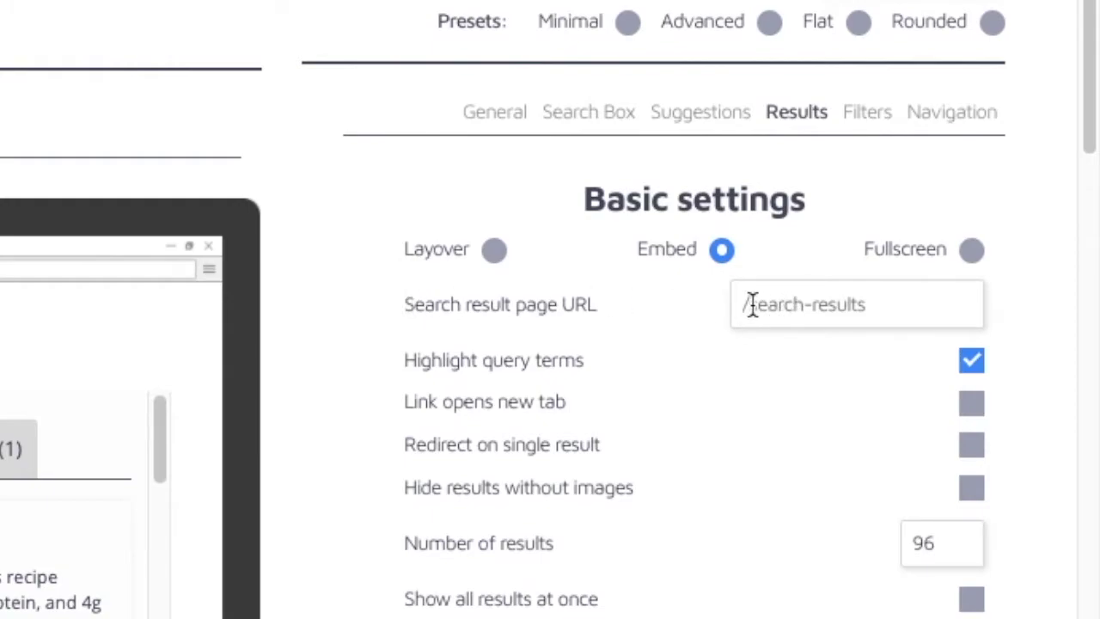
pyautogui.click(752, 304)
pyautogui.write('/')
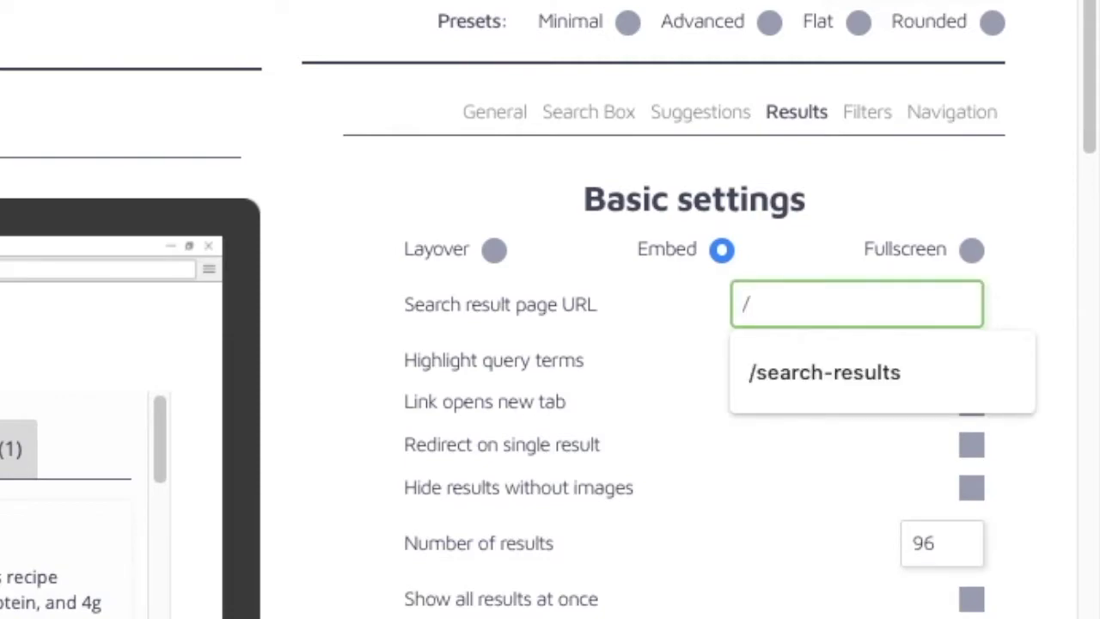
pyautogui.write('search-')
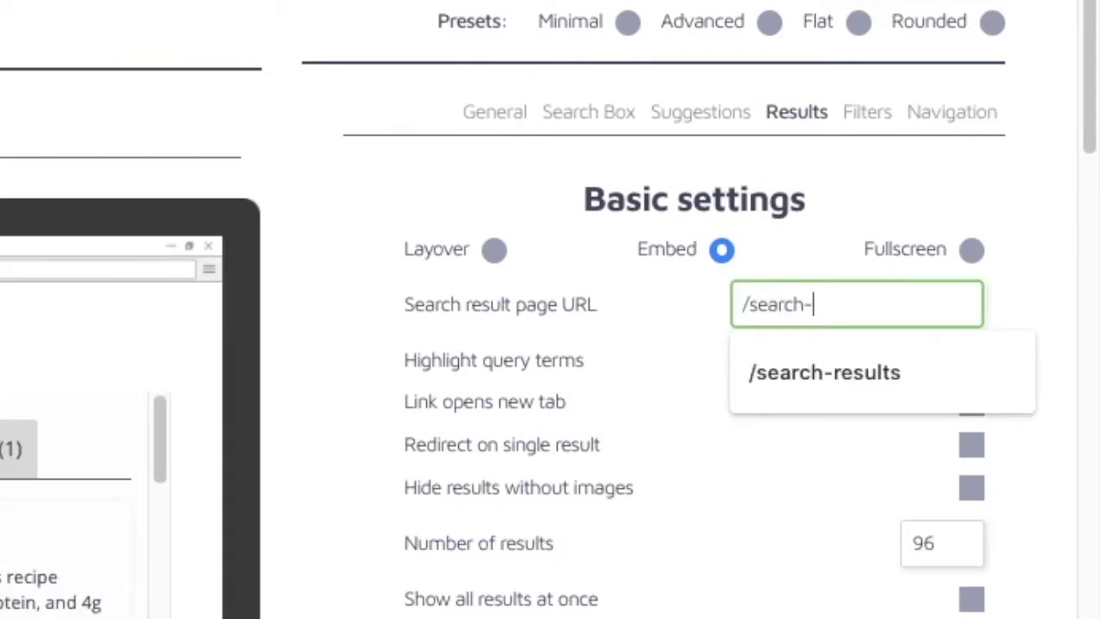
pyautogui.write('results')
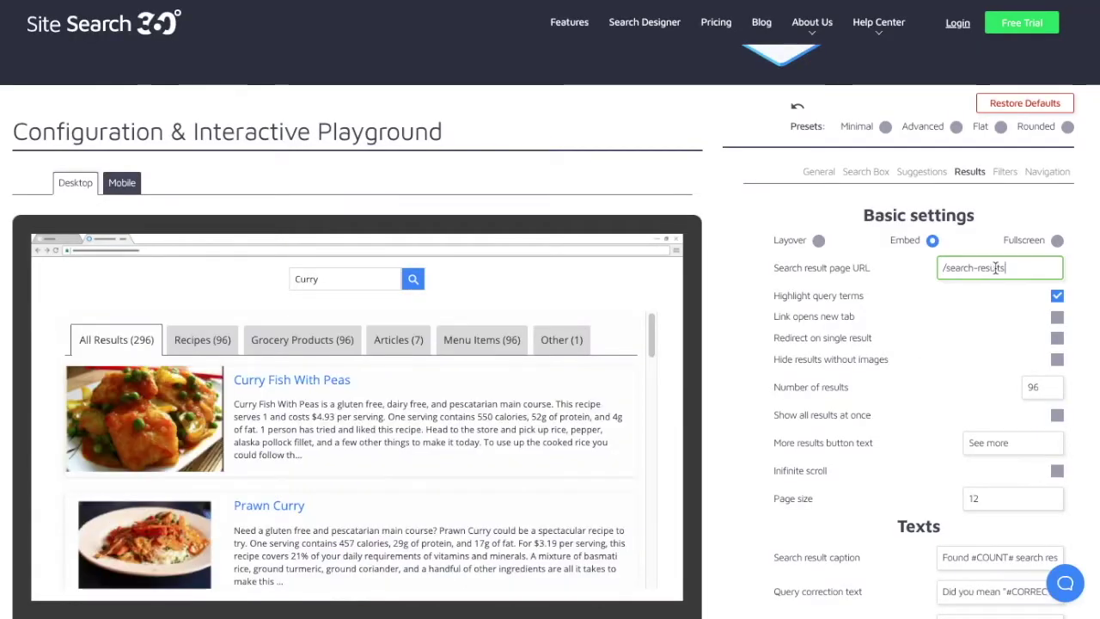
# Check the Search Result Container Selector in Step 2, and copy the default-styled search box snippet into the empty second Code block in Squarespace.
pyautogui.scroll(-8, 692, 353)
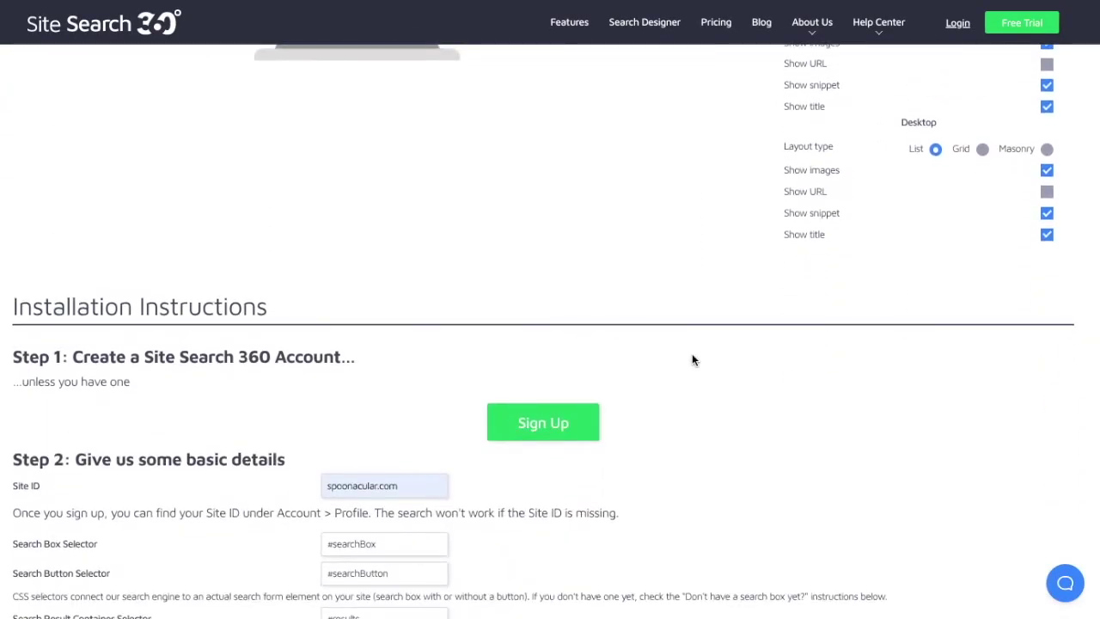
pyautogui.scroll(-3, 691, 354)
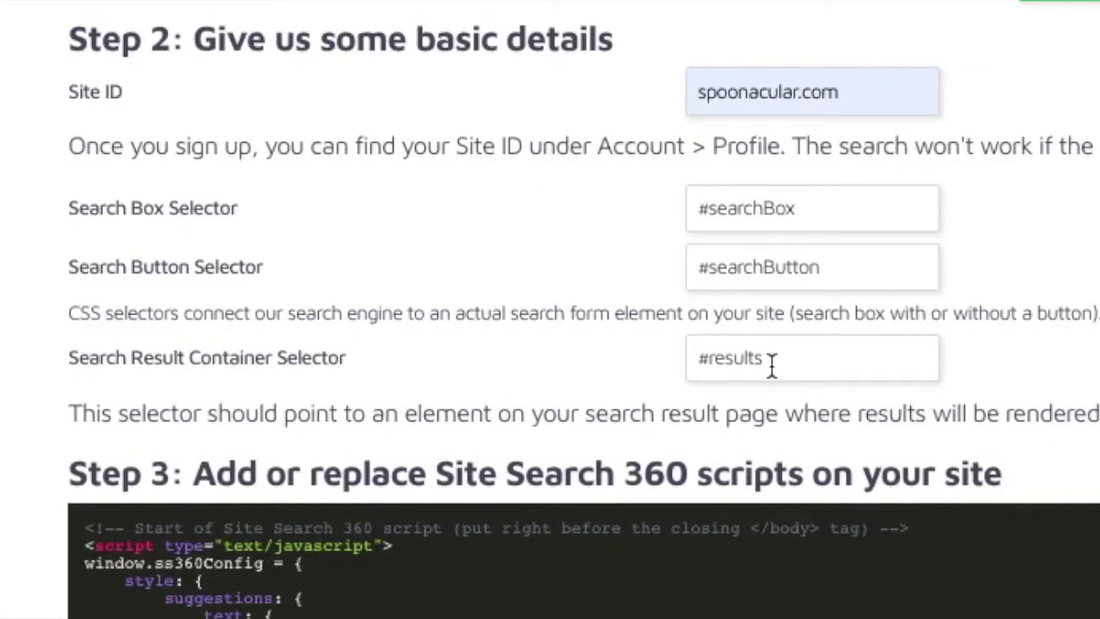
pyautogui.moveTo(771, 365); pyautogui.dragTo(627, 369)
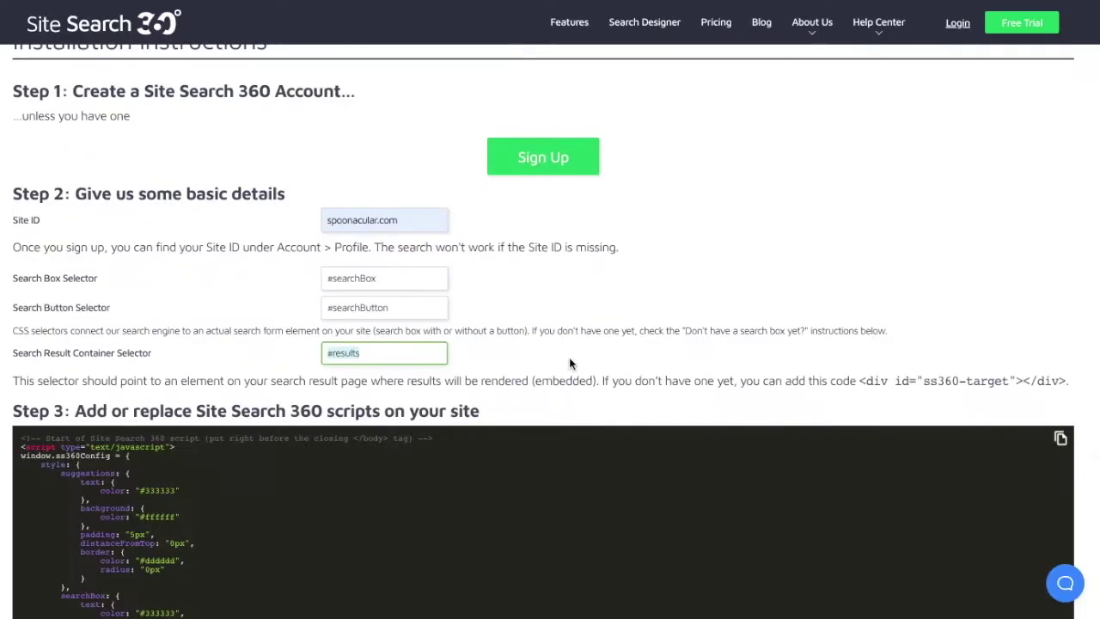
pyautogui.click(569, 357)
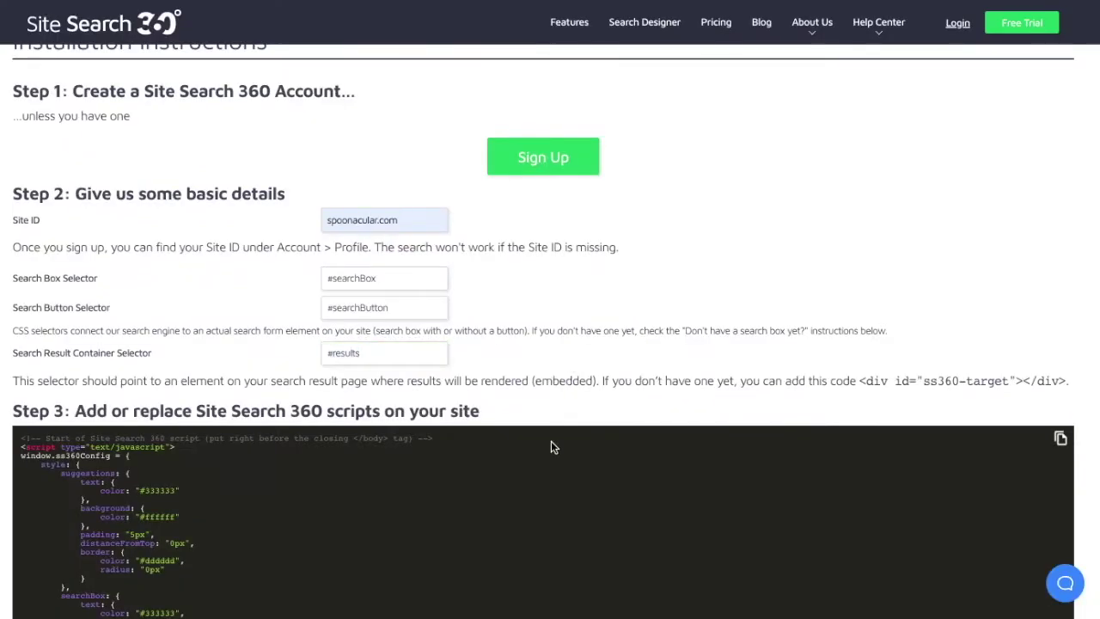
pyautogui.scroll(-1, 551, 440)
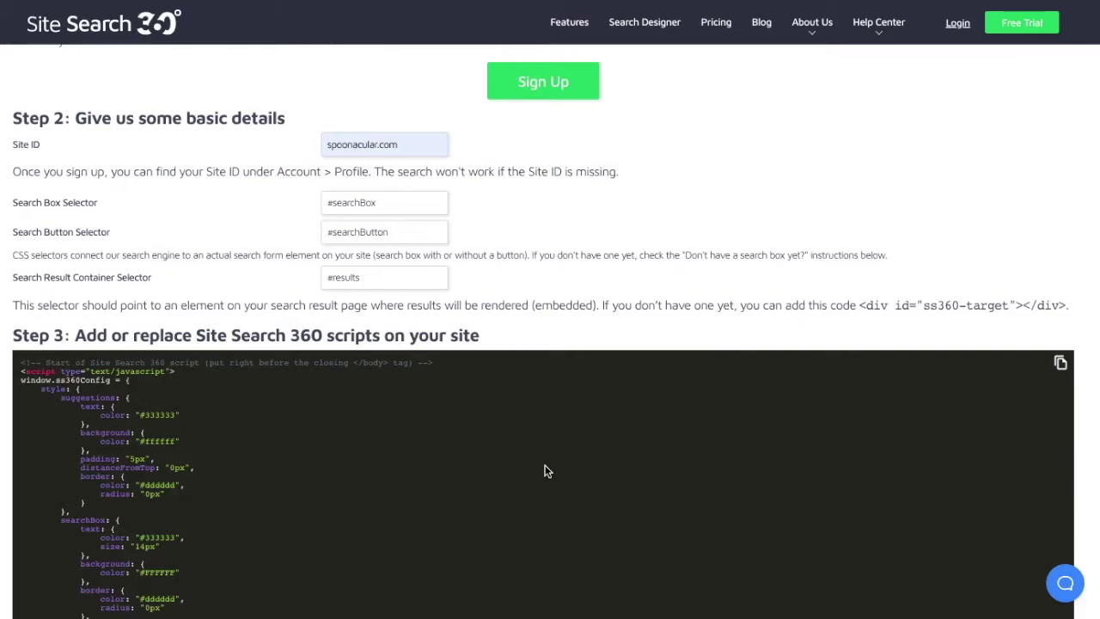
pyautogui.scroll(-8, 546, 470)
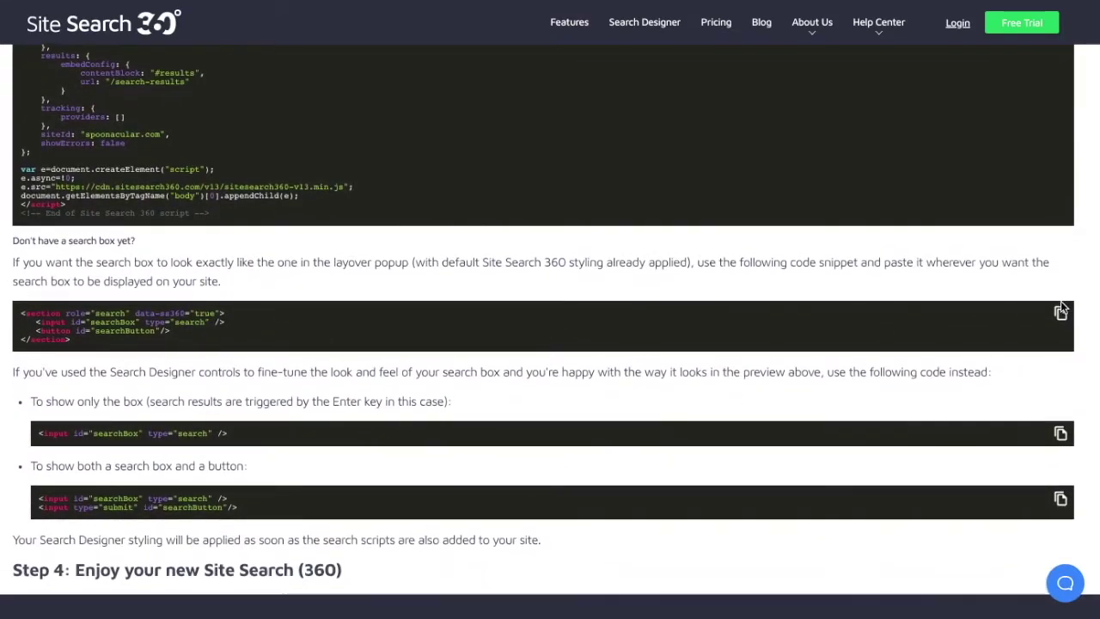
pyautogui.click(1061, 311)
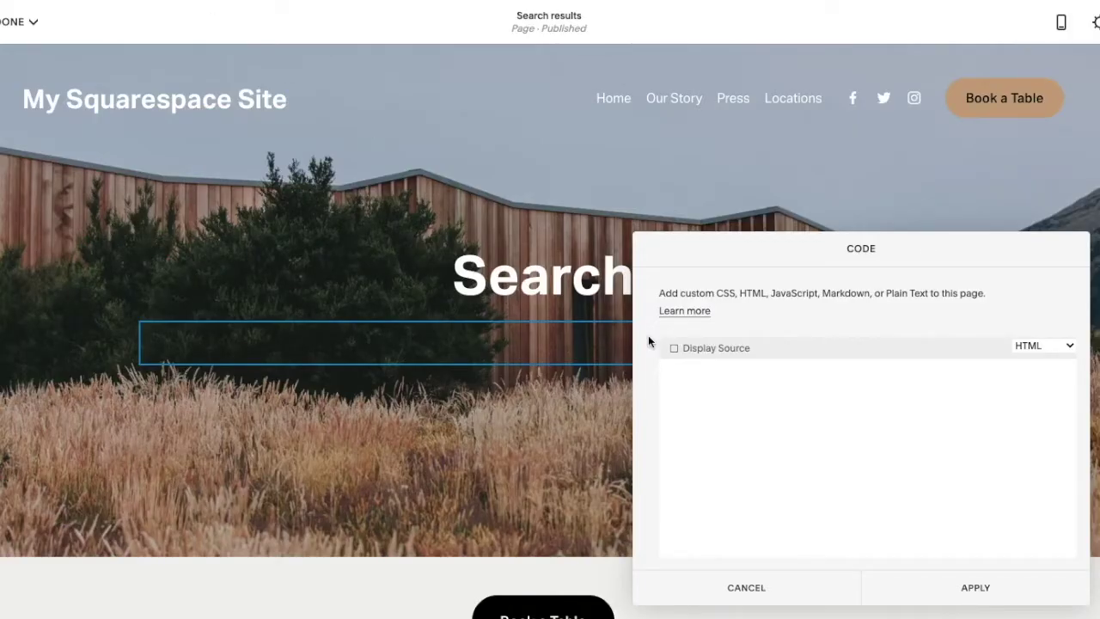
pyautogui.hotkey('ctrl', 'v')
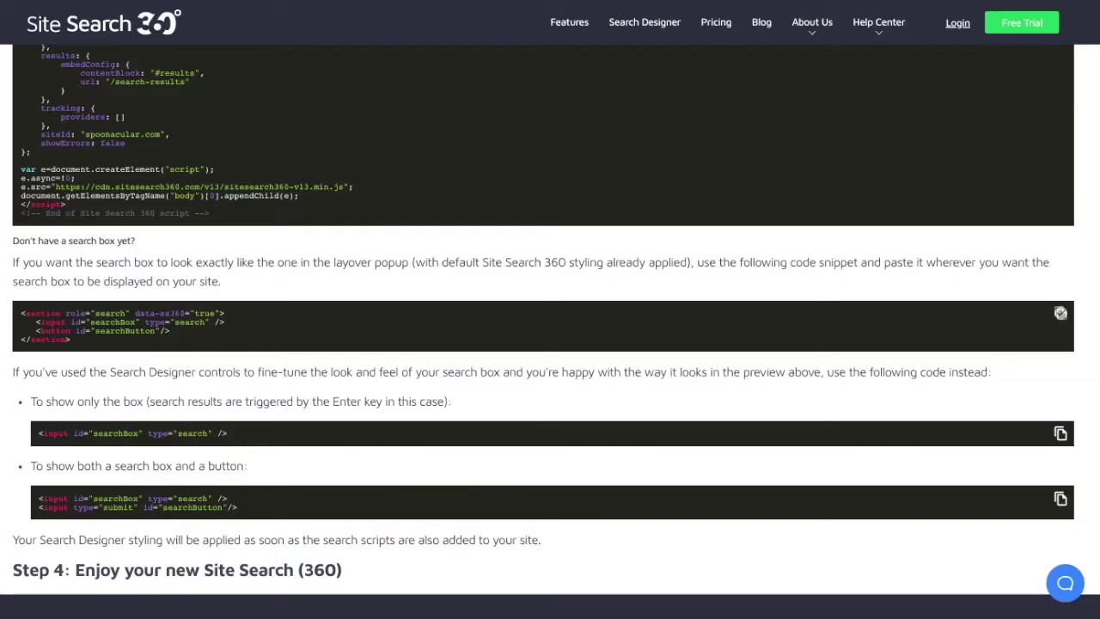
# Copy the updated Site Search 360 script from Step 3 and paste it below the search box markup in the second Code block.
pyautogui.scroll(10, 596, 315)
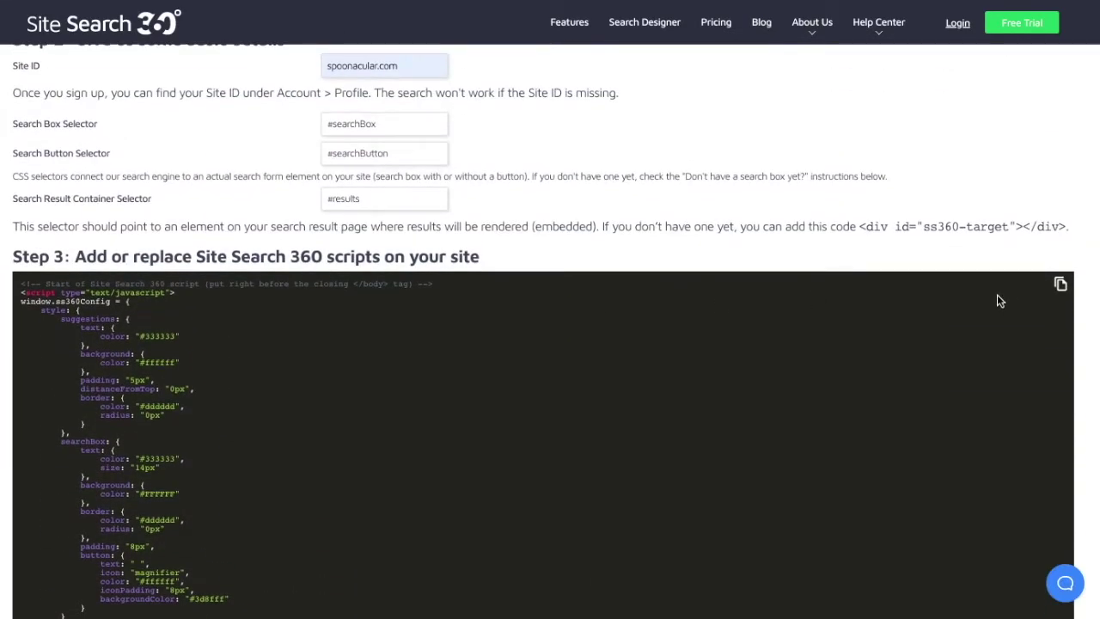
pyautogui.click(1061, 284)
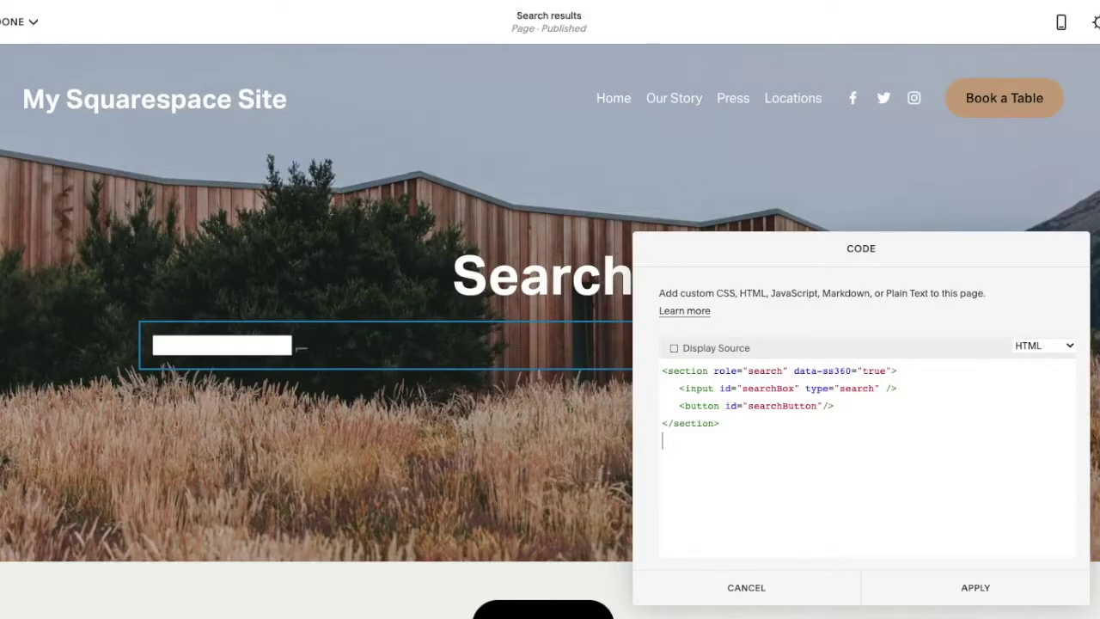
pyautogui.hotkey('ctrl', 'v')
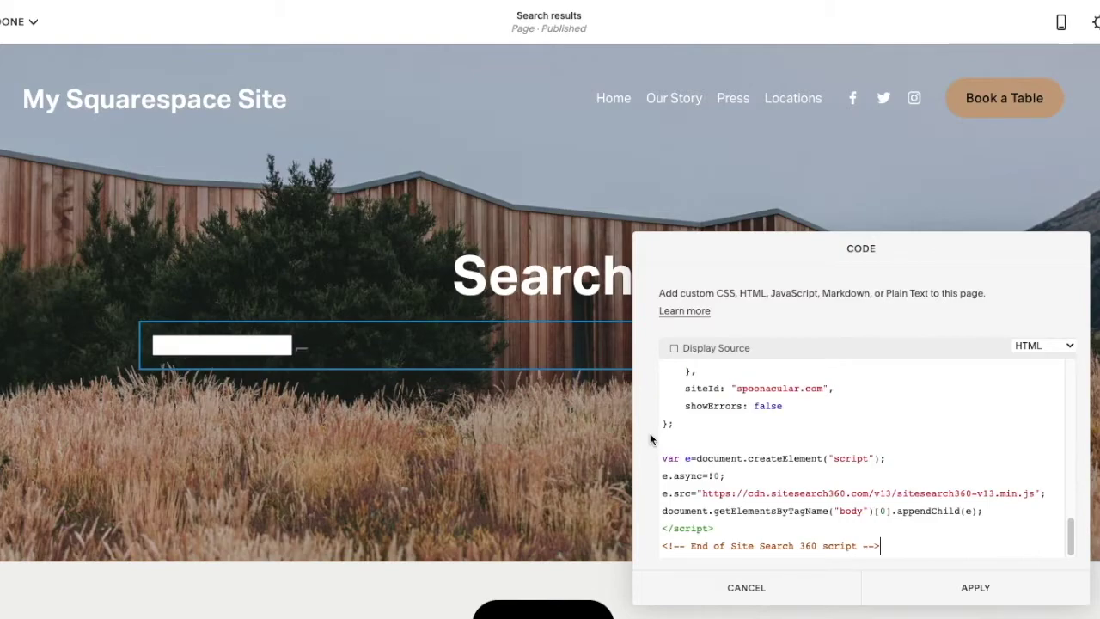
# Apply the second Code block's contents and save the Search results page.
pyautogui.click(954, 595)
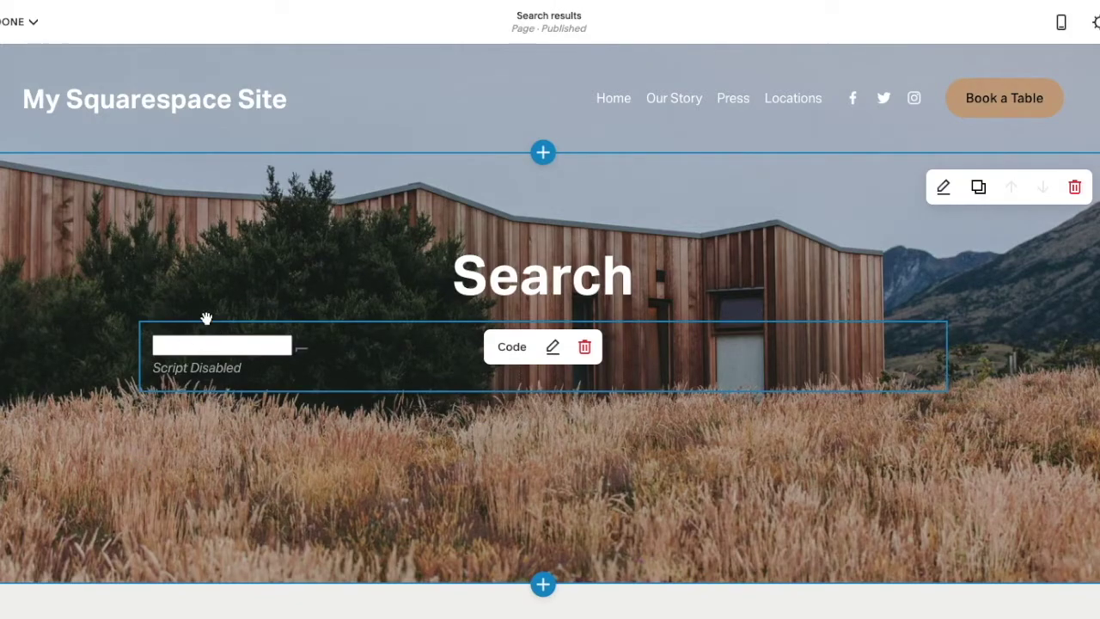
pyautogui.click(33, 21)
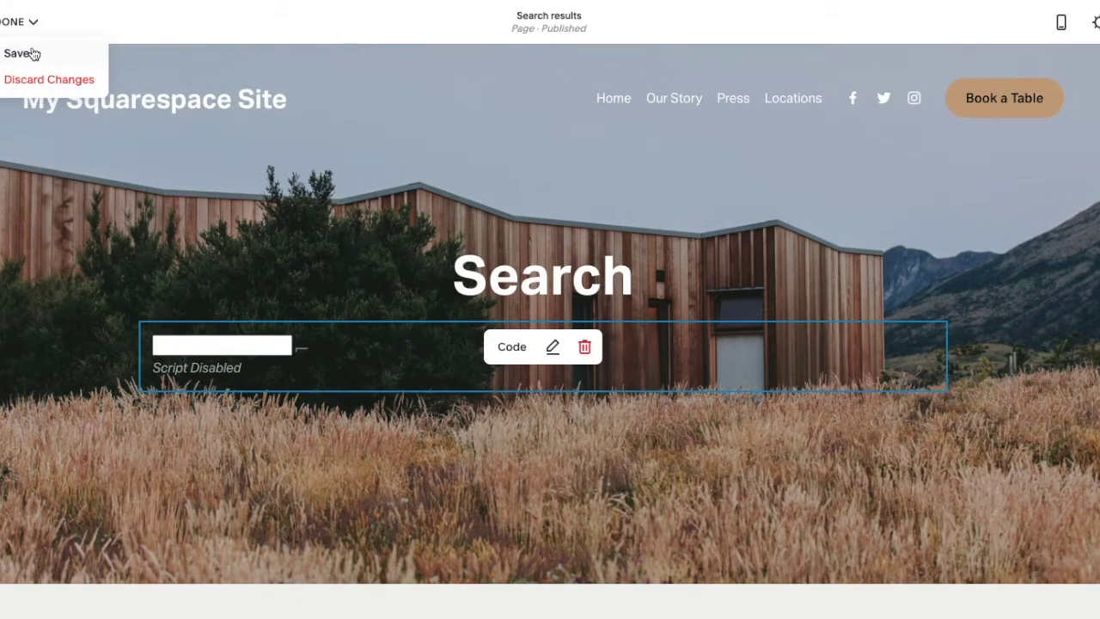
pyautogui.click(32, 53)
# Test the Search results page by searching for "onion" and look through the embedded results.
pyautogui.click(521, 314)
pyautogui.write('onio')
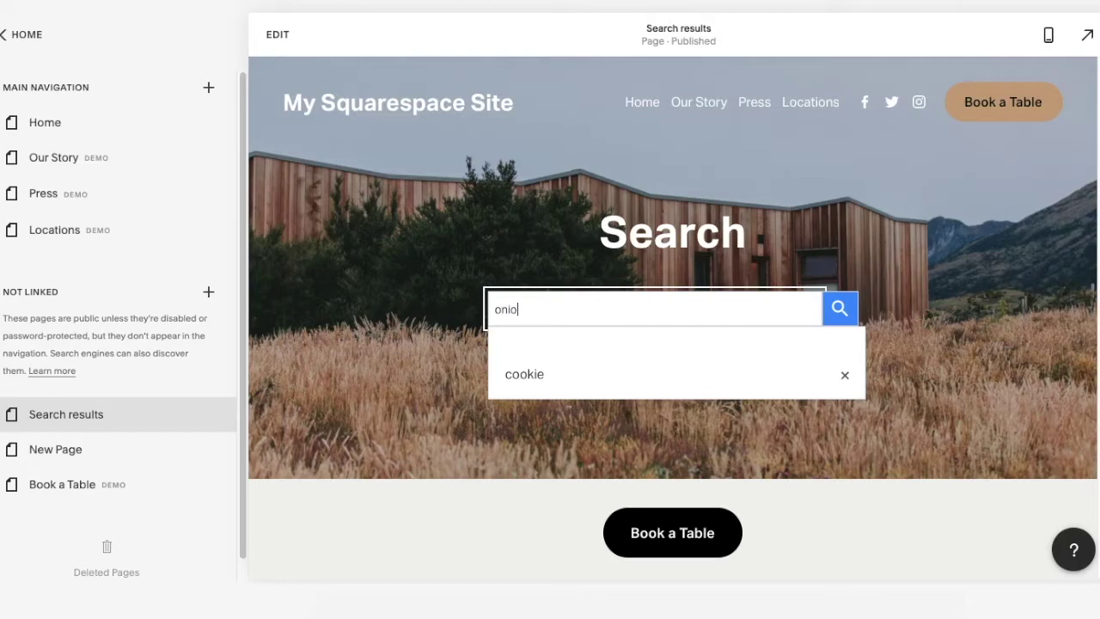
pyautogui.write('n')
pyautogui.press('Return')
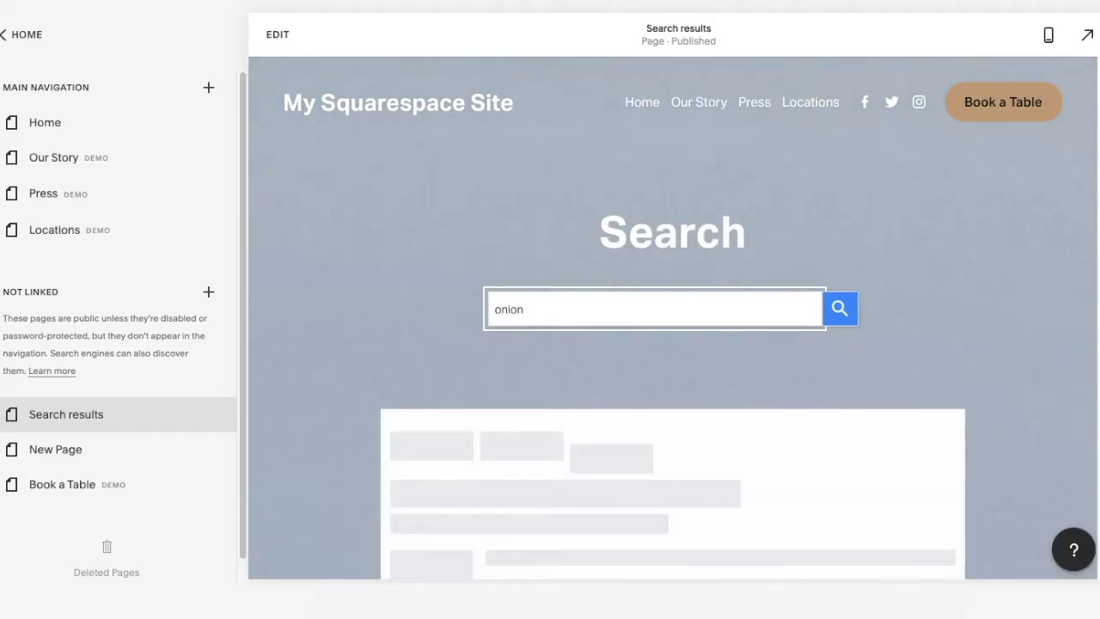
pyautogui.scroll(-3, 606, 445)
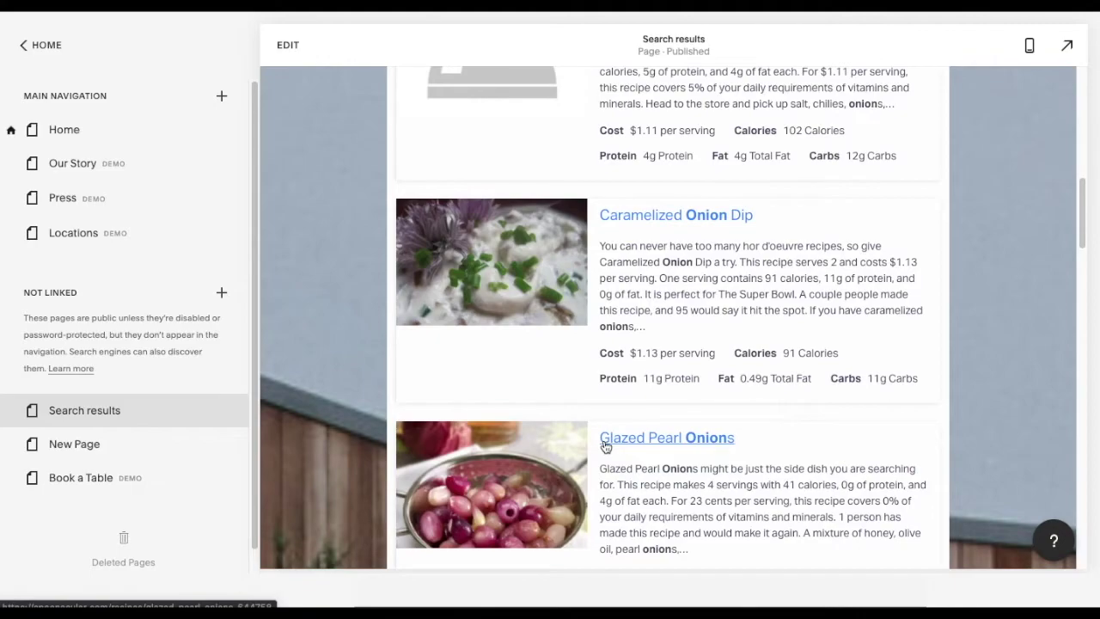
pyautogui.scroll(8, 606, 445)
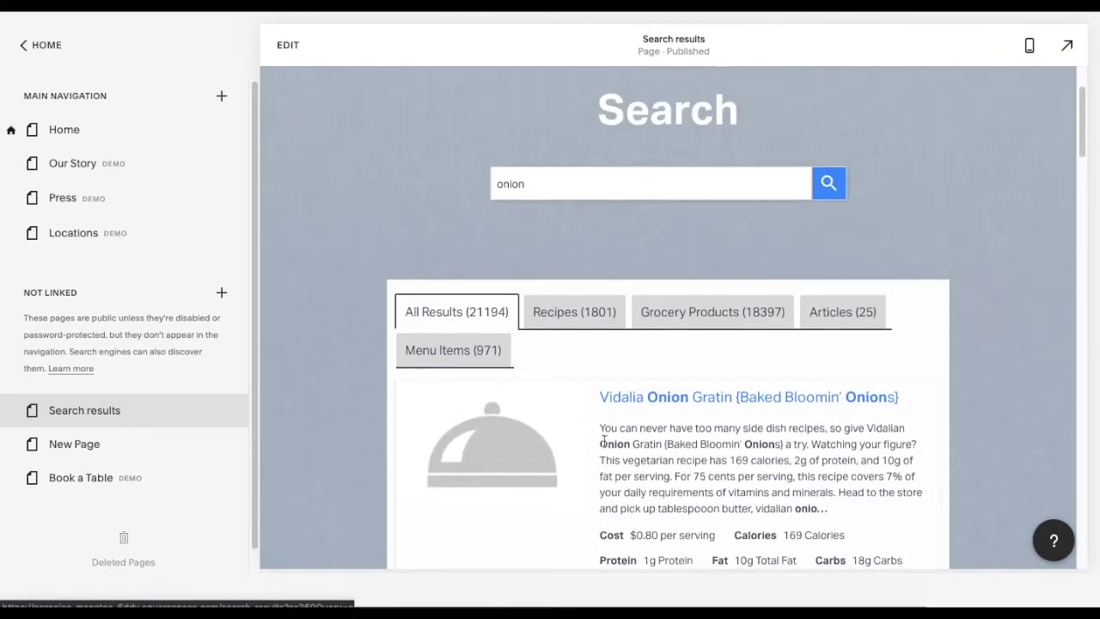
pyautogui.scroll(3, 603, 439)
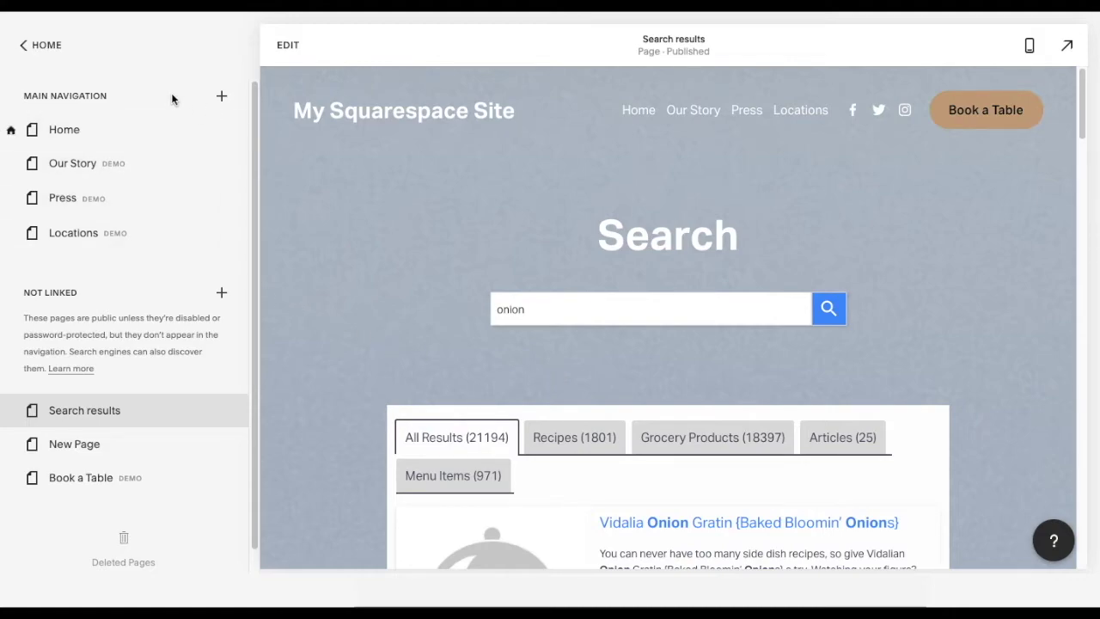
# Add a link titled "Search" pointing to search-results to the main navigation and save it.
pyautogui.click(222, 97)
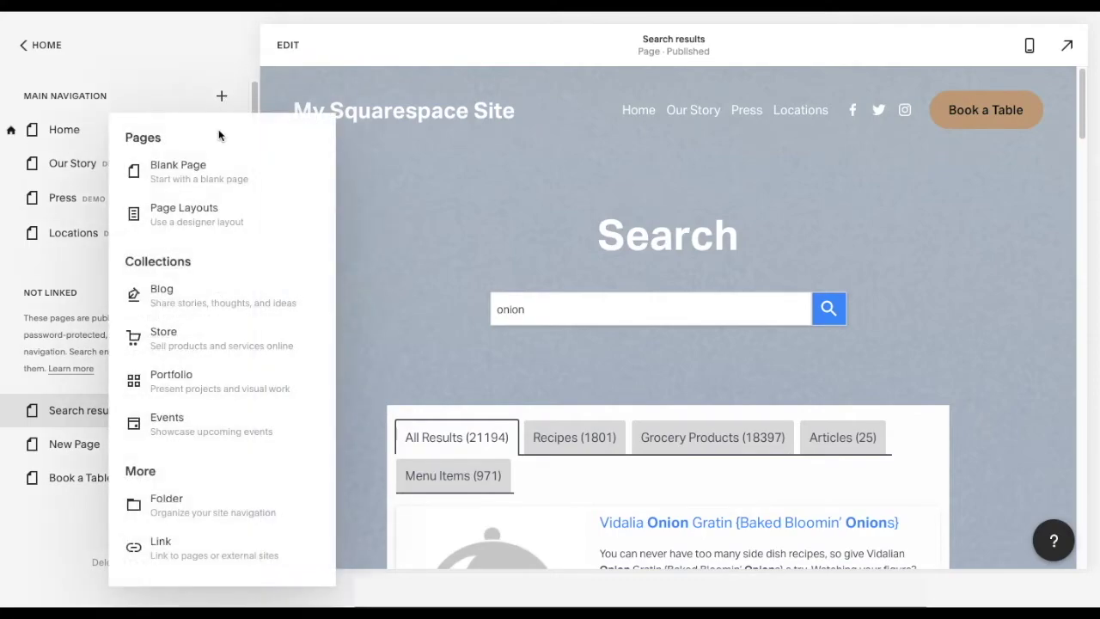
pyautogui.click(163, 550)
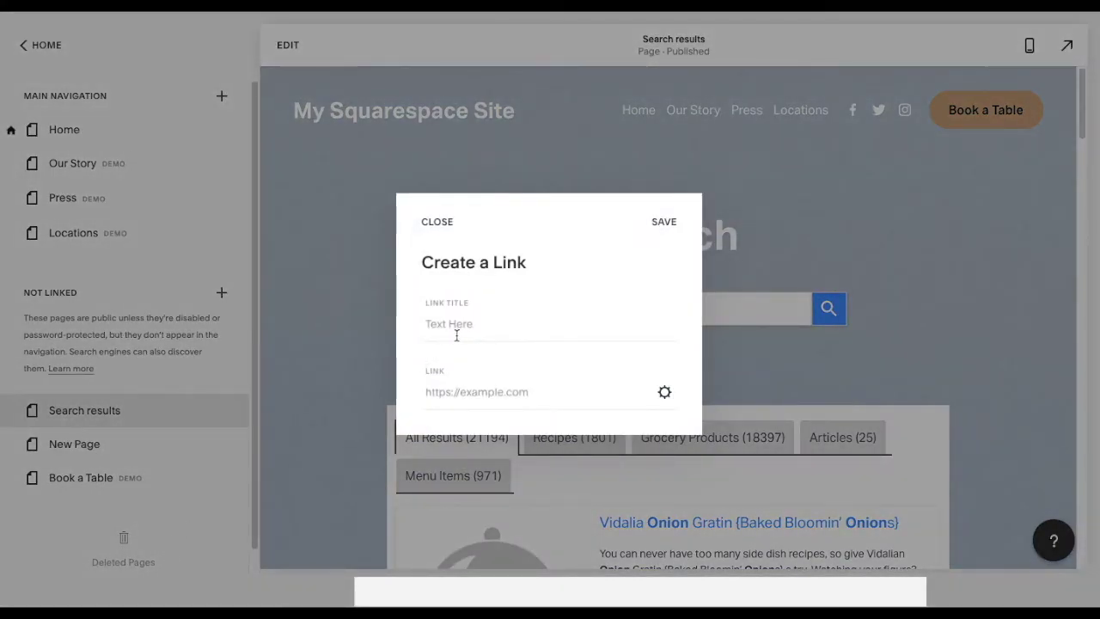
pyautogui.click(456, 335)
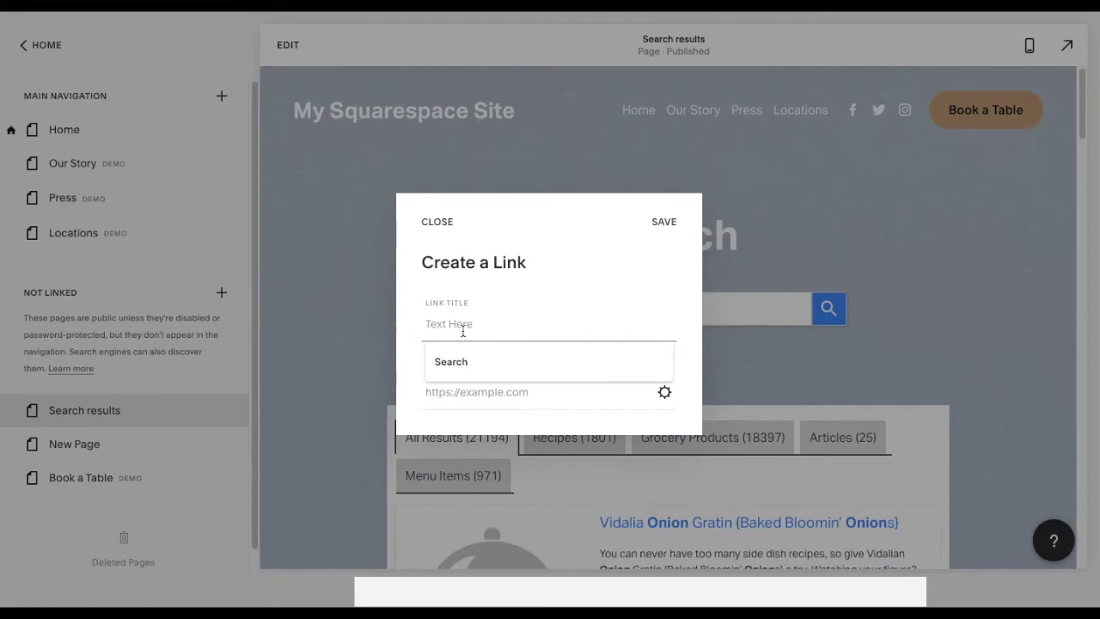
pyautogui.write('Search')
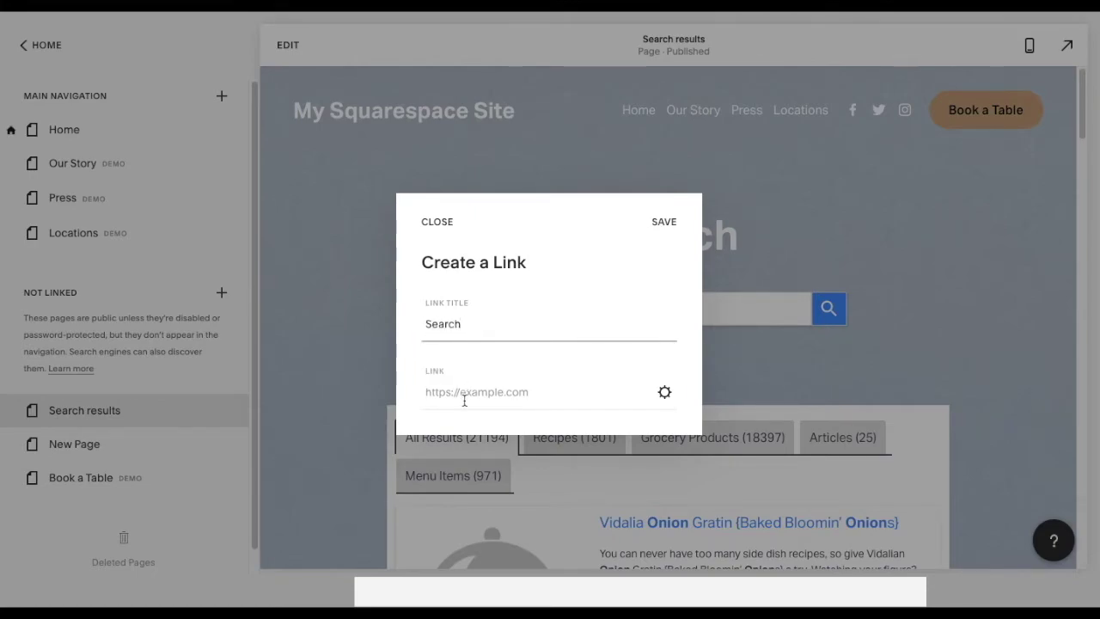
pyautogui.click(464, 397)
pyautogui.write('search-results')
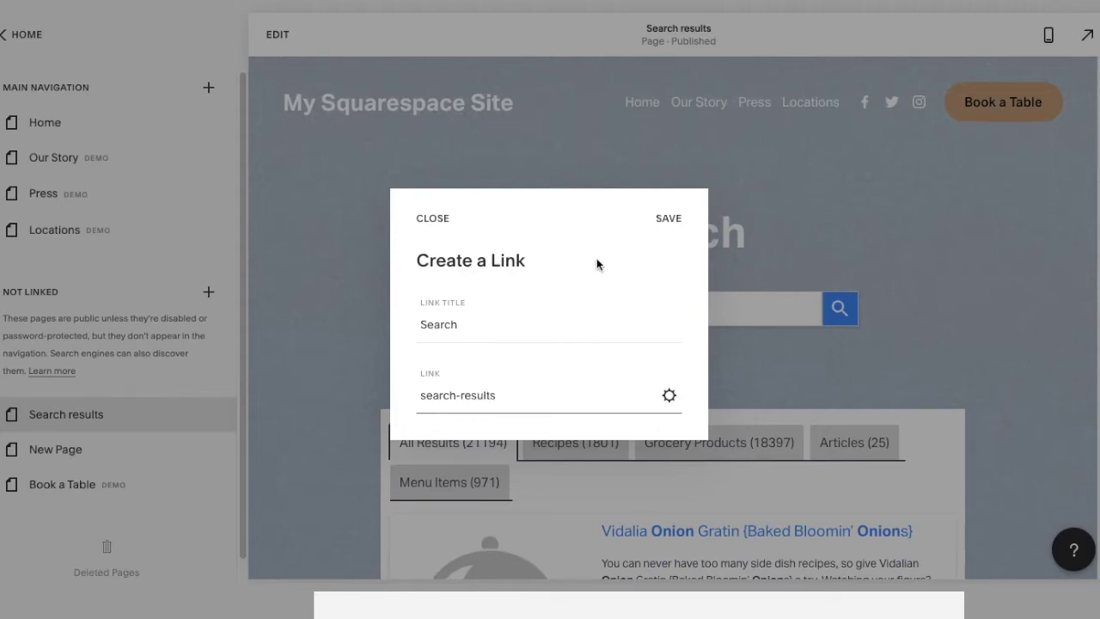
pyautogui.click(657, 219)
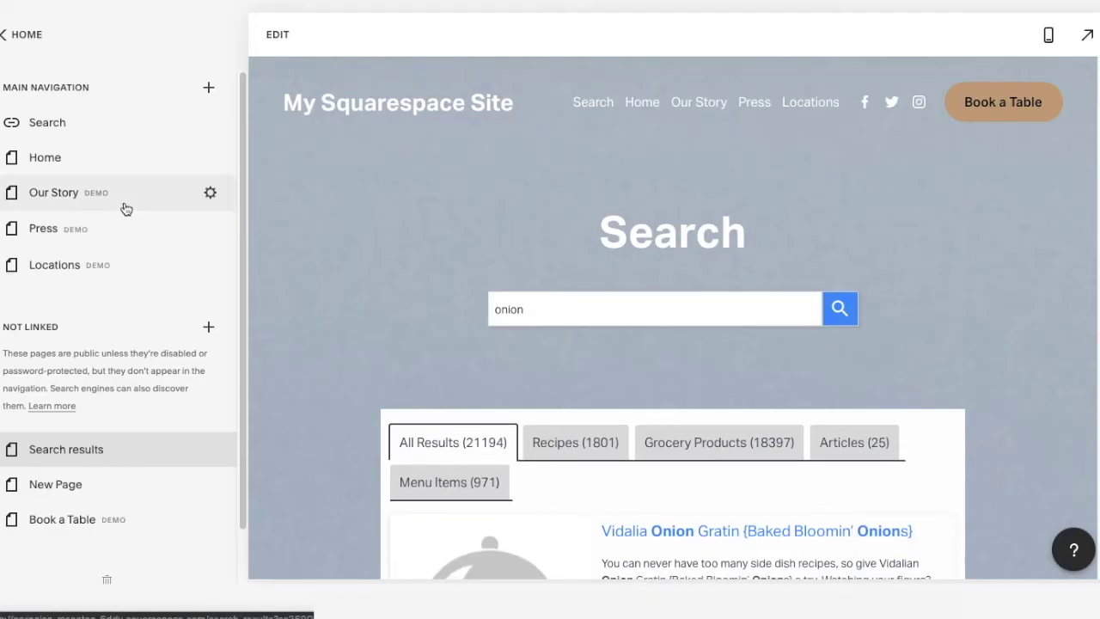
# Open the Home page's Code block for editing and delete the old Site Search 360 script below the search box markup.
pyautogui.click(95, 156)
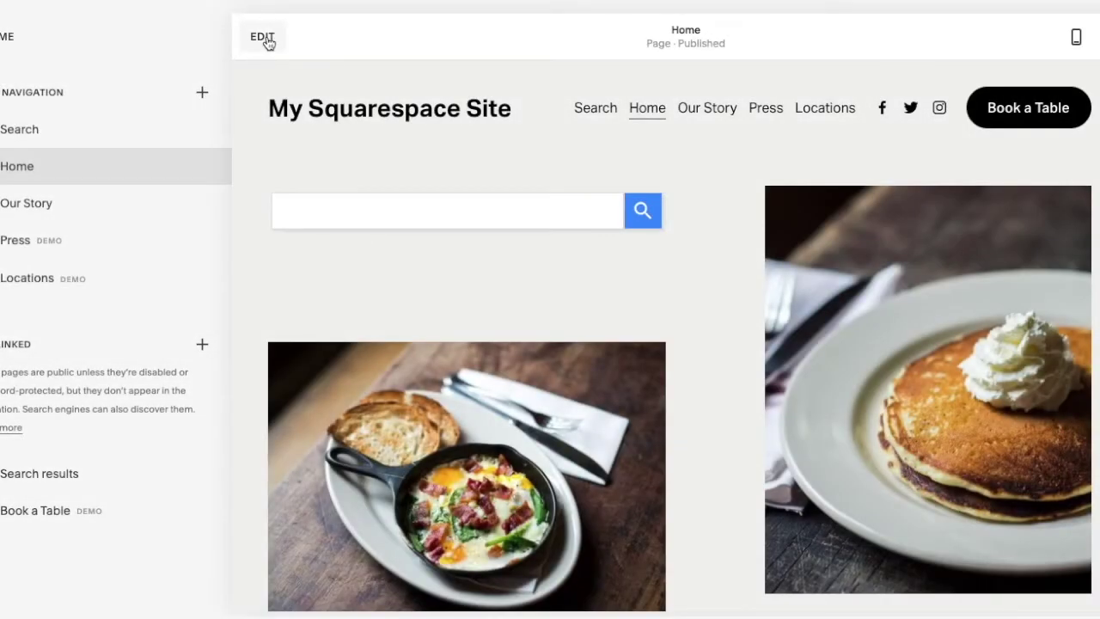
pyautogui.click(266, 38)
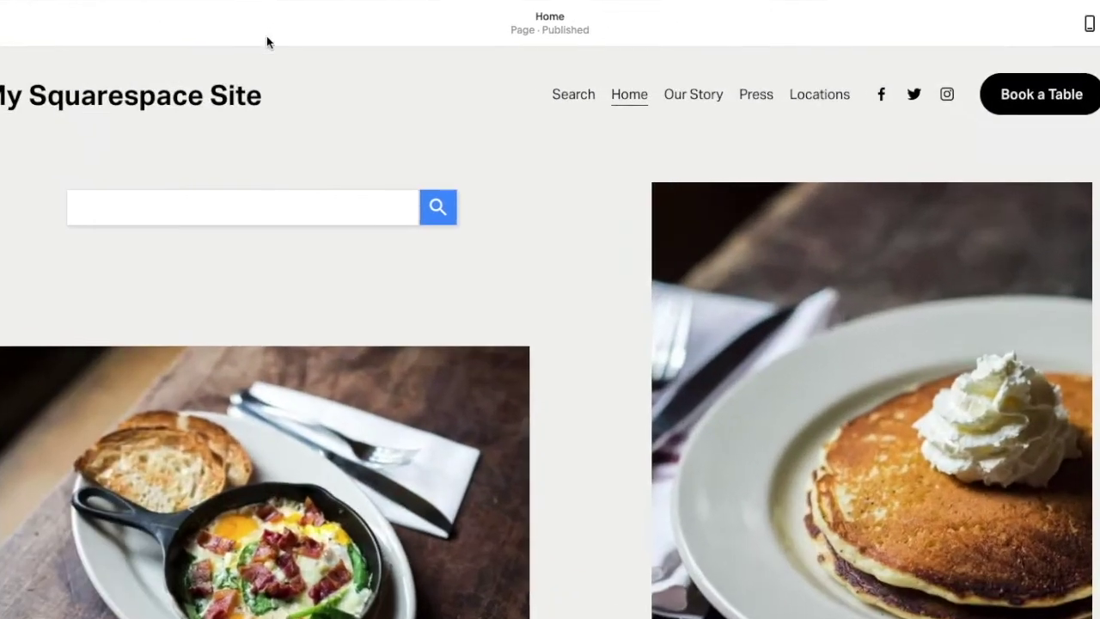
pyautogui.click(270, 229)
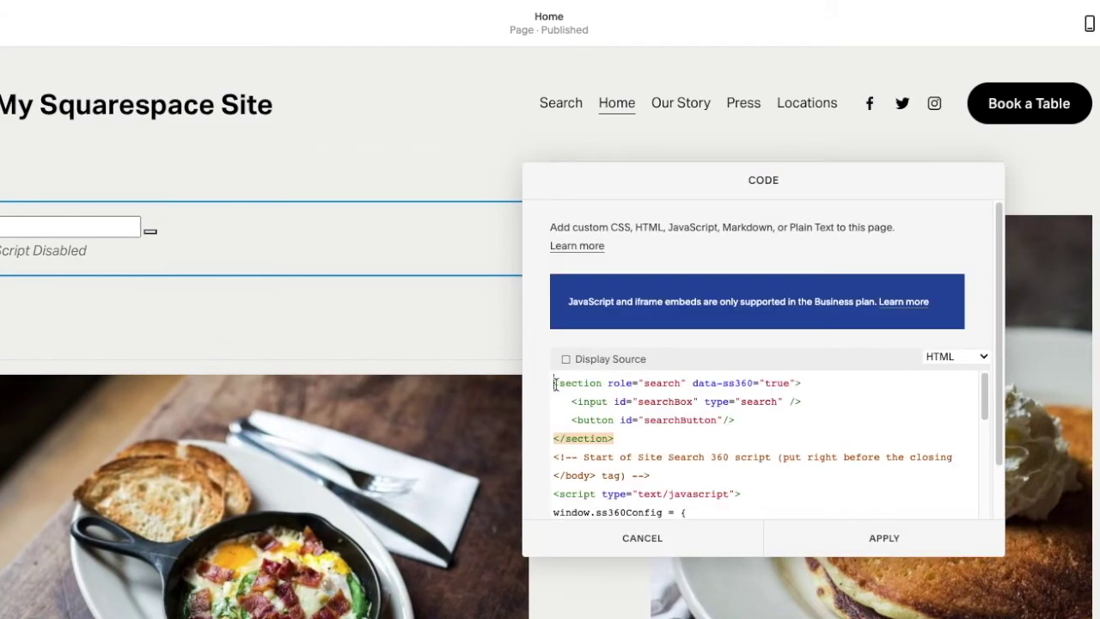
pyautogui.scroll(-10, 965, 508)
pyautogui.moveTo(965, 508); pyautogui.dragTo(537, 458)
pyautogui.press('BackSpace')
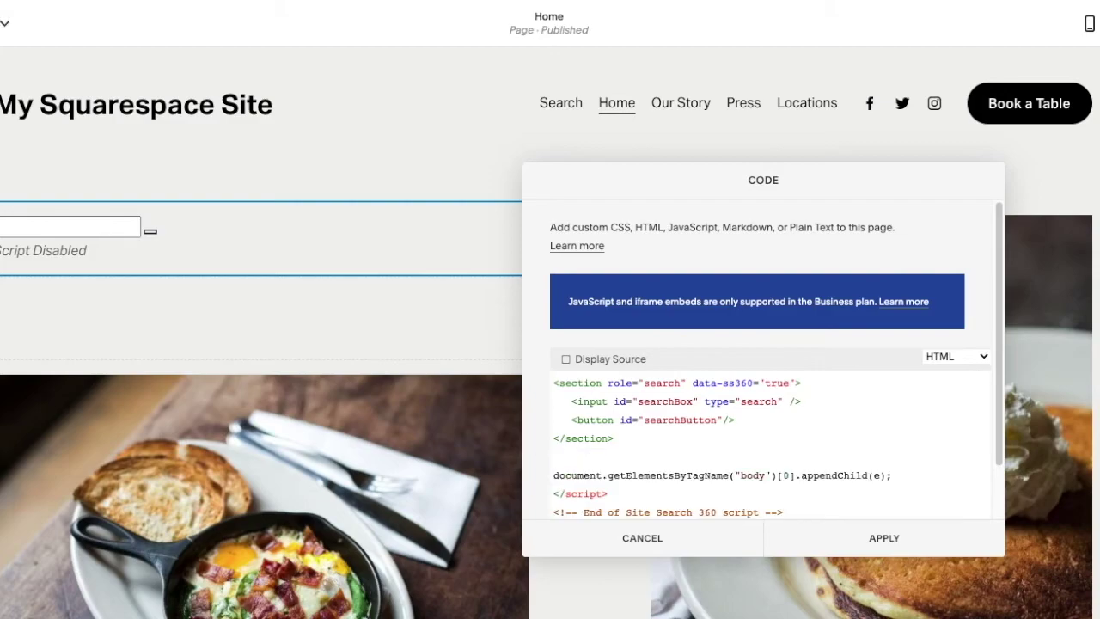
pyautogui.hotkey('shift', 'Up')
pyautogui.hotkey('shift', 'Up')
pyautogui.hotkey('shift', 'Up')
pyautogui.press('BackSpace')
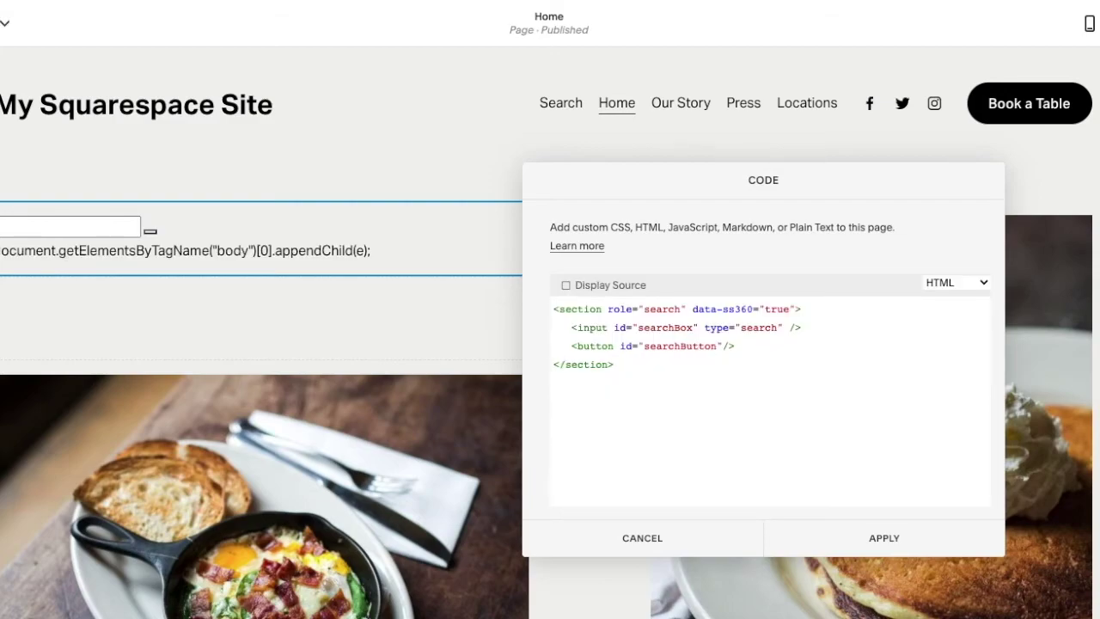
# Paste the updated Site Search 360 script below the search box markup, apply the Code block and save the Home page.
pyautogui.hotkey('ctrl', 'v')
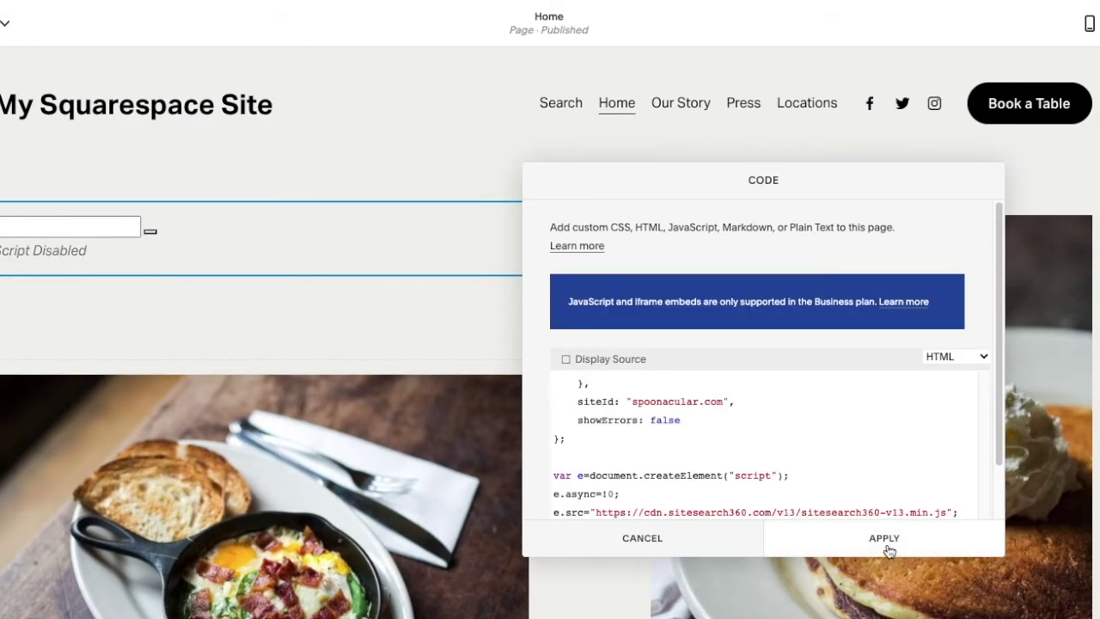
pyautogui.click(884, 539)
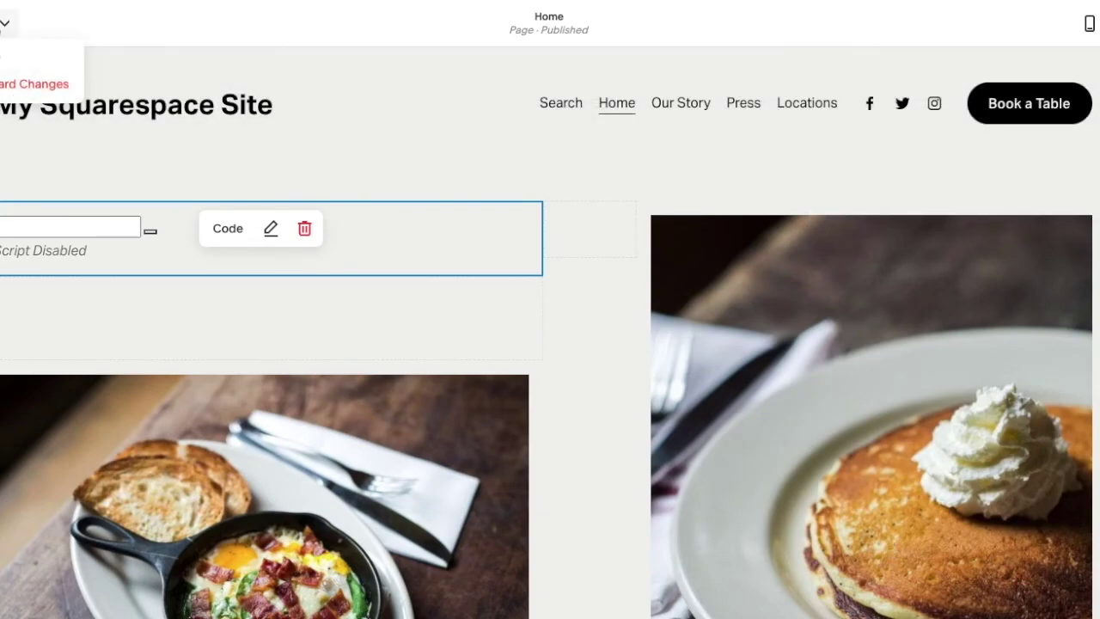
pyautogui.click(8, 57)
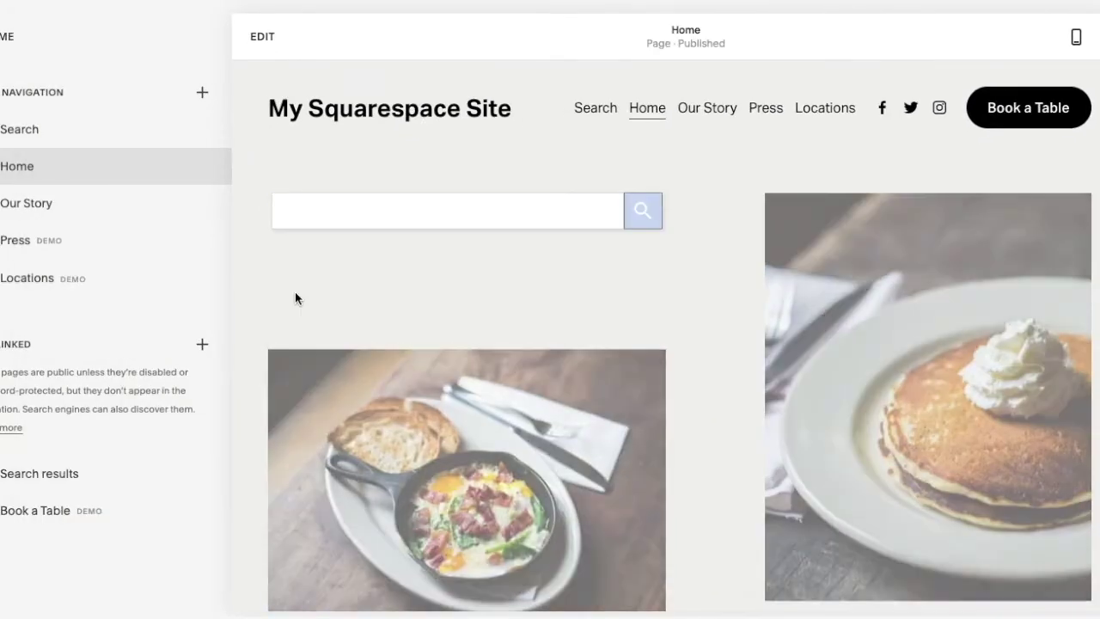
# Test the Home page search box by searching for "pancake" and look through the results on the Search results page.
pyautogui.click(323, 218)
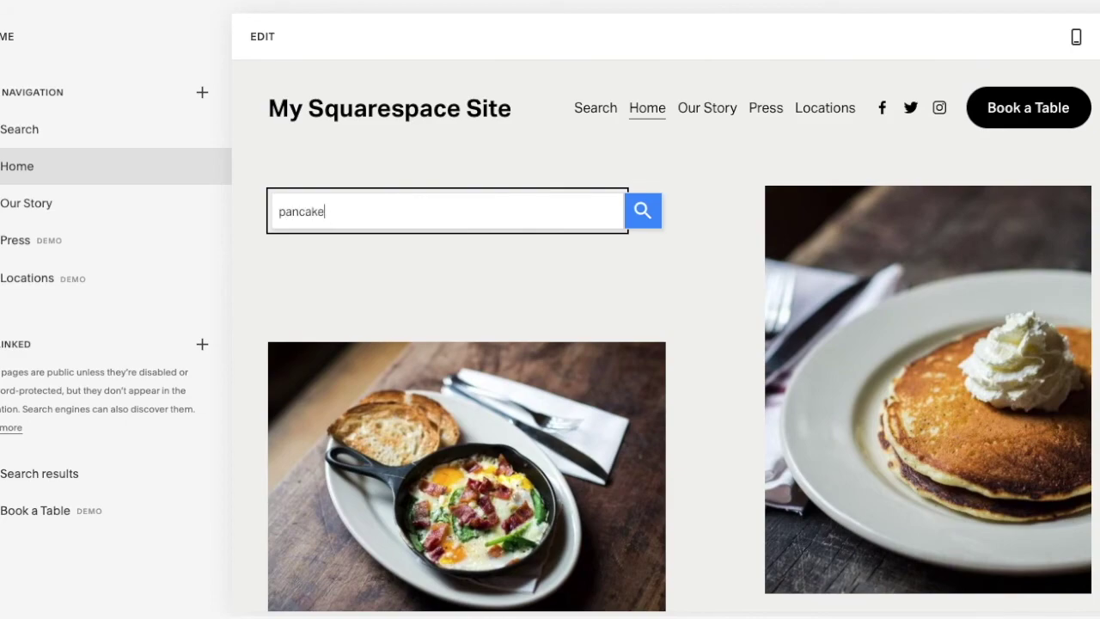
pyautogui.press('Return')
pyautogui.scroll(-5, 489, 390)
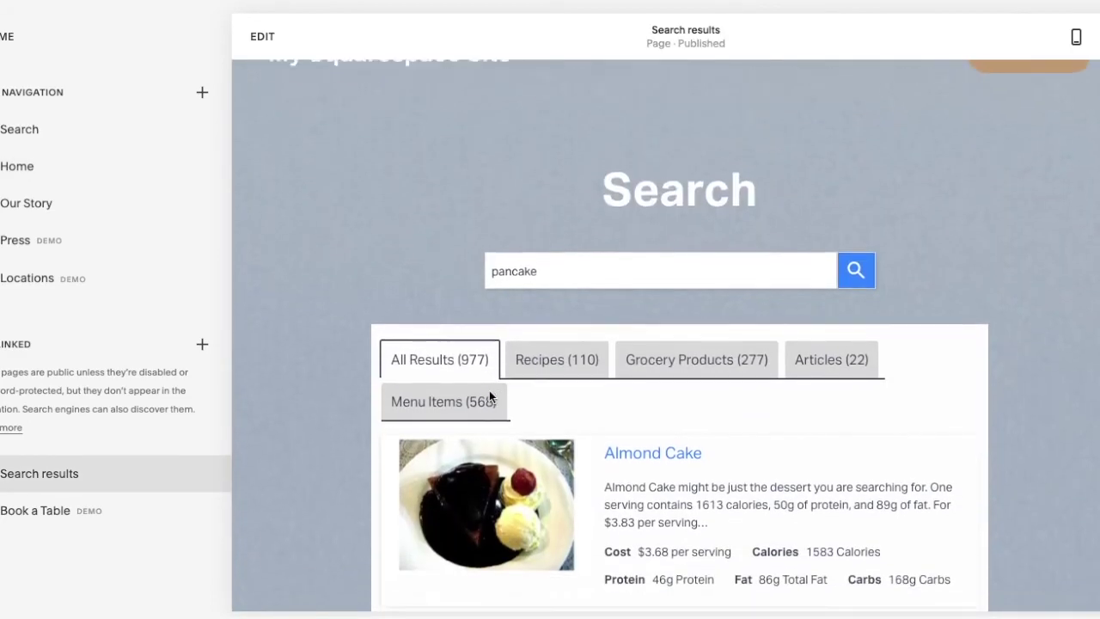
pyautogui.scroll(3, 489, 395)
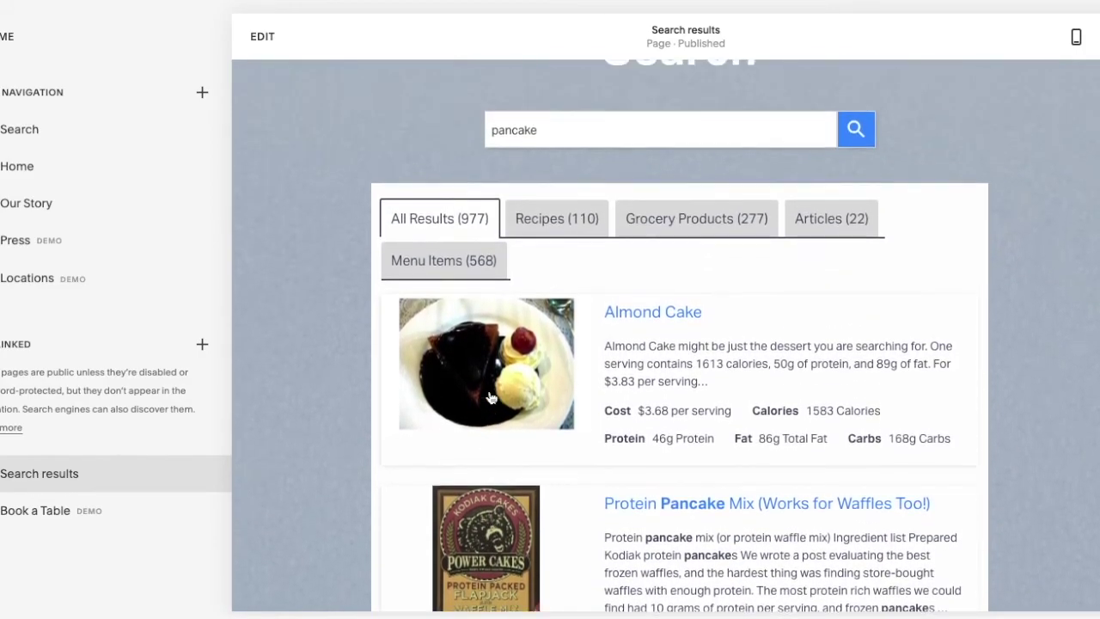